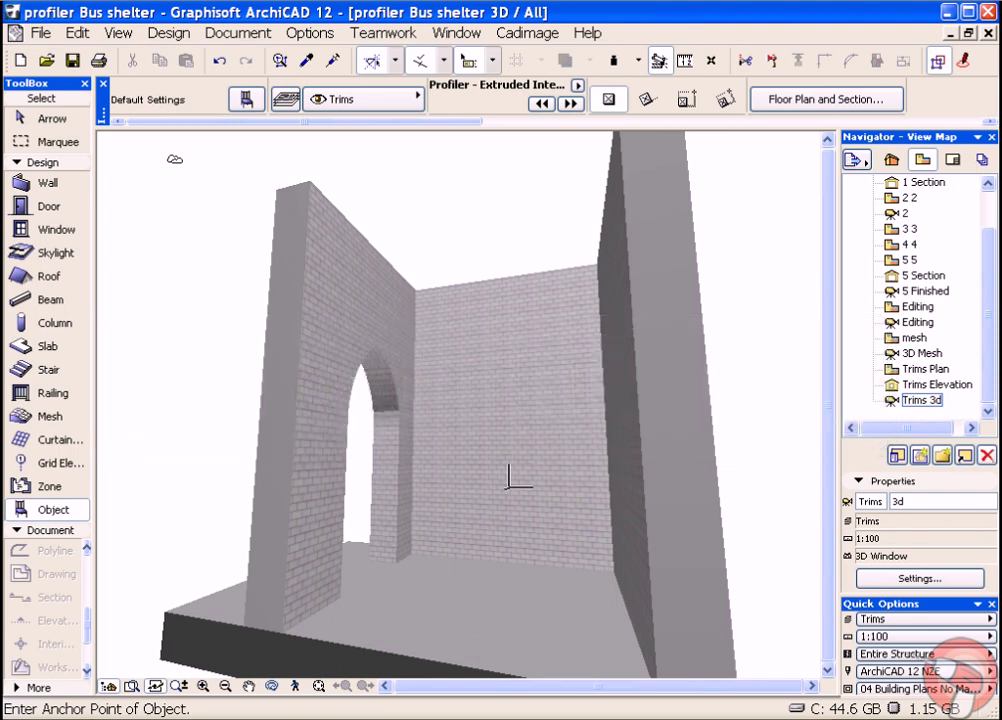
# Step: Open the Trims Elevation view from the Navigator
pyautogui.keyDown('shift'); pyautogui.moveTo(158, 172); pyautogui.dragTo(188, 192, button='middle'); pyautogui.keyUp('shift')
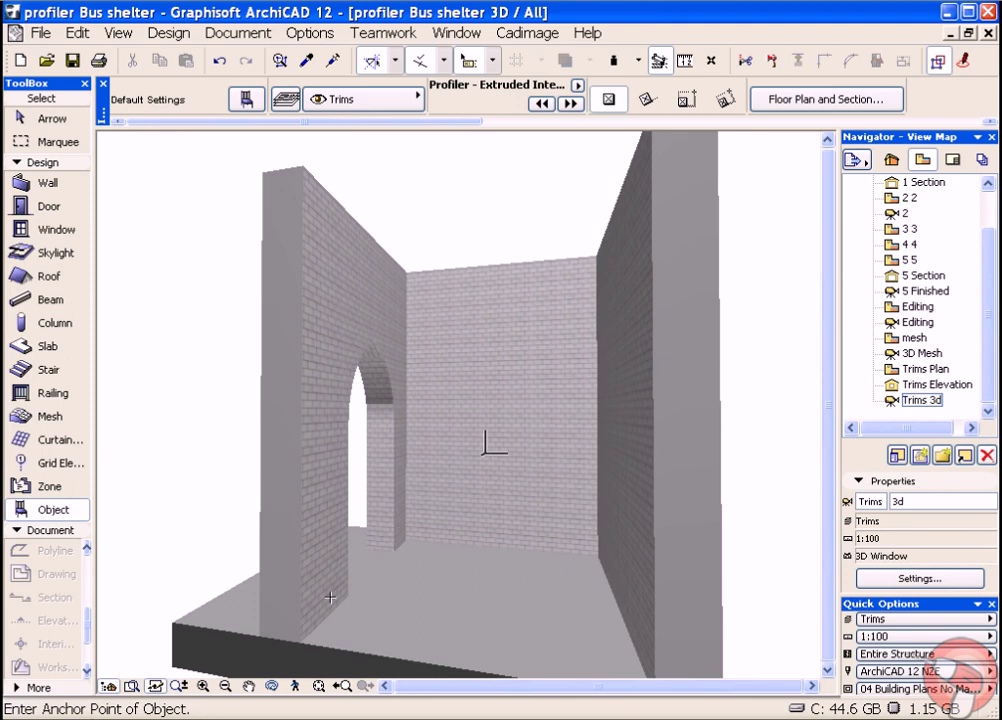
pyautogui.doubleClick(937, 385)
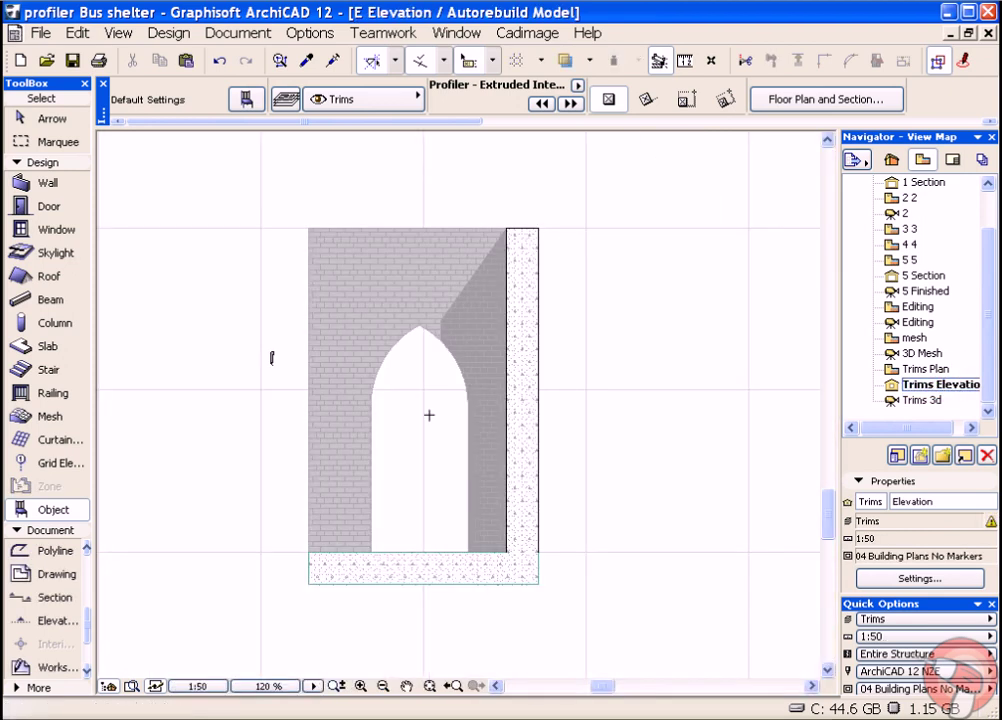
pyautogui.scroll(5, 384, 532)
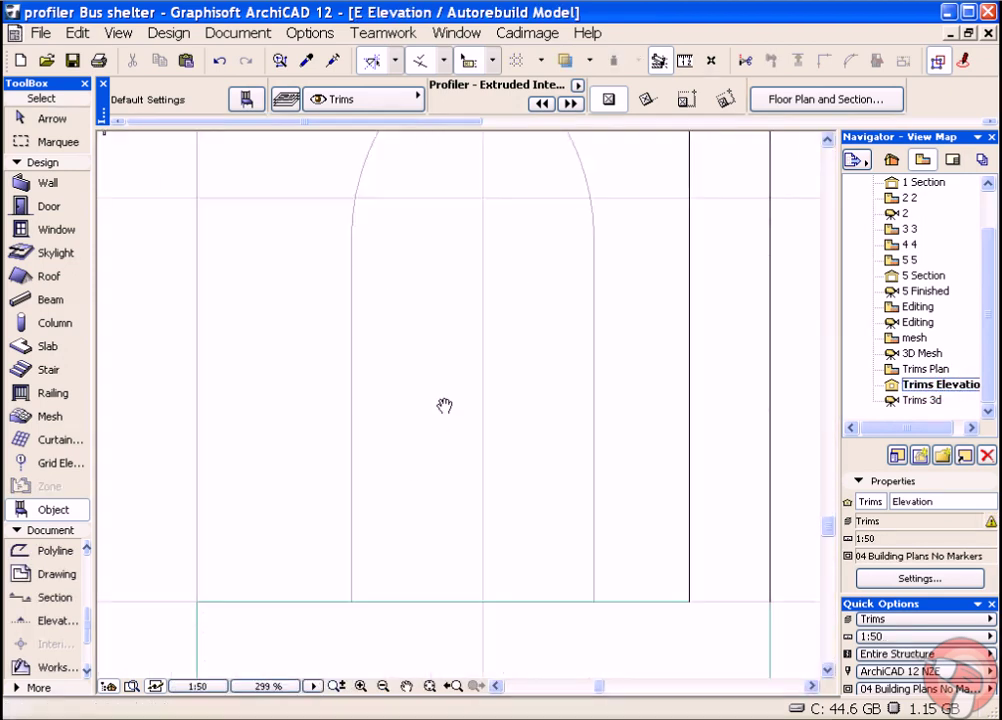
pyautogui.scroll(-1, 442, 500)
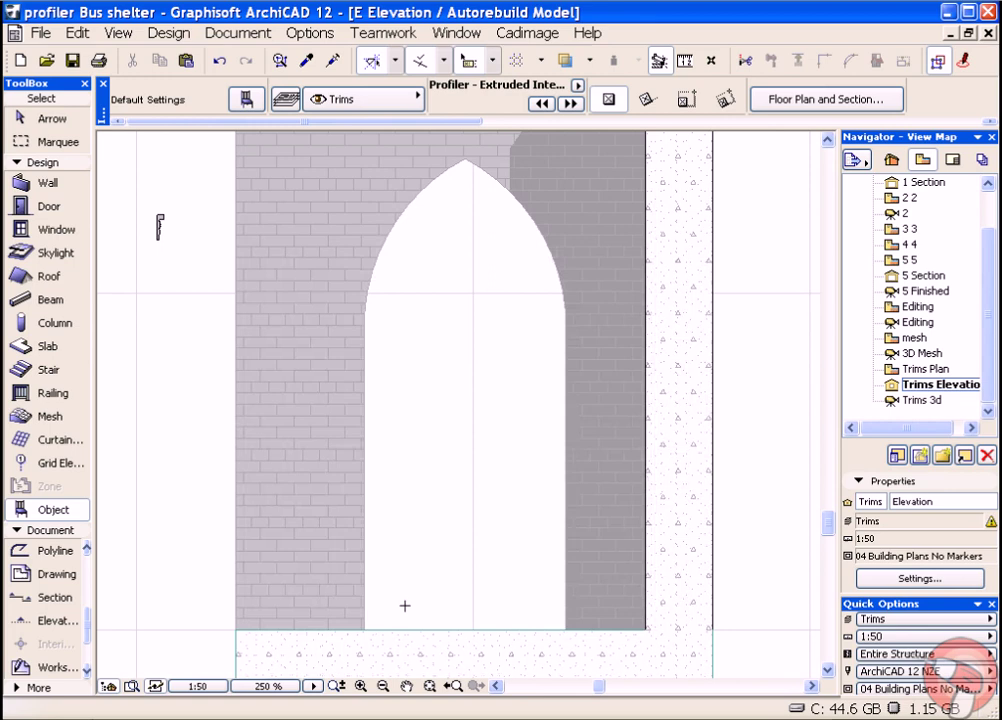
# Step: Trace a closed polyline around the pointed arch door, from bottom-left through the apex to bottom-right
pyautogui.click(66, 551)
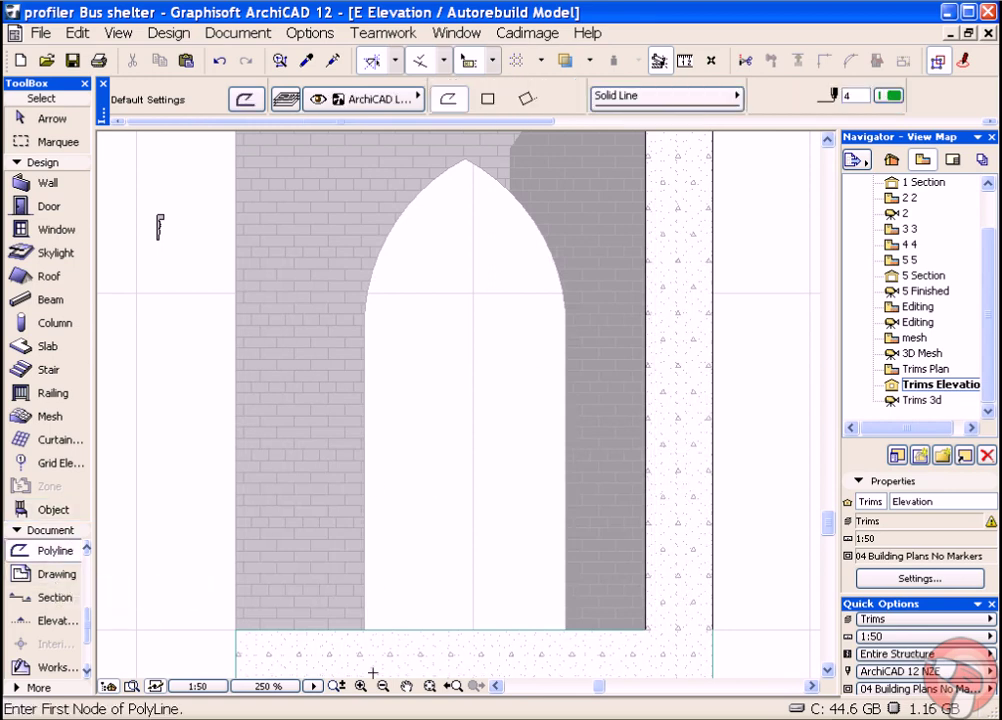
pyautogui.click(364, 629)
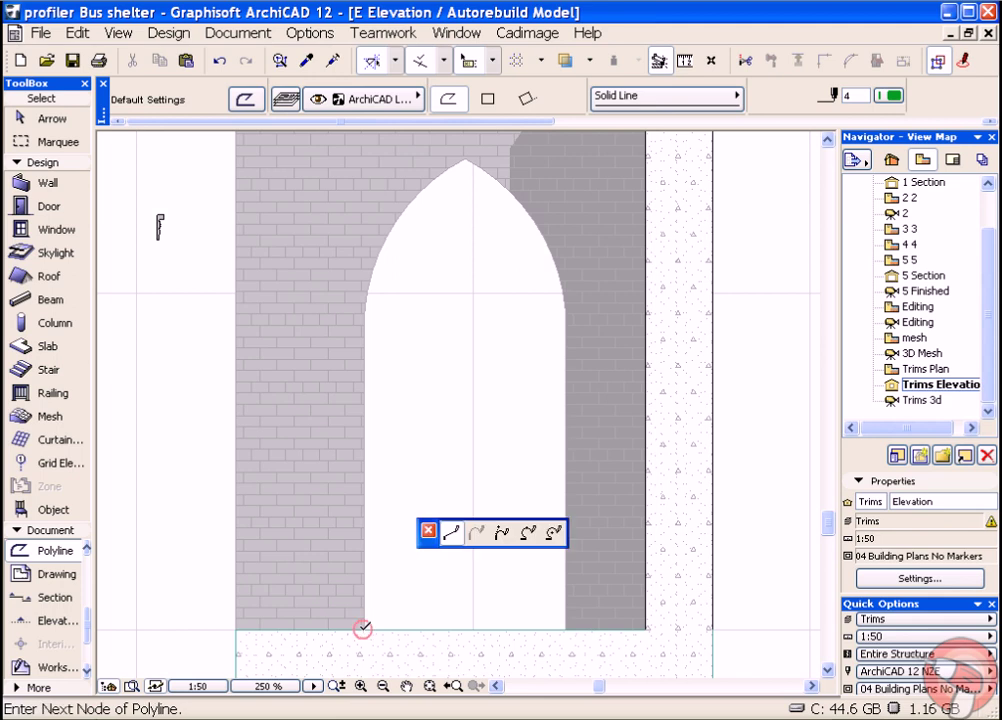
pyautogui.click(364, 317)
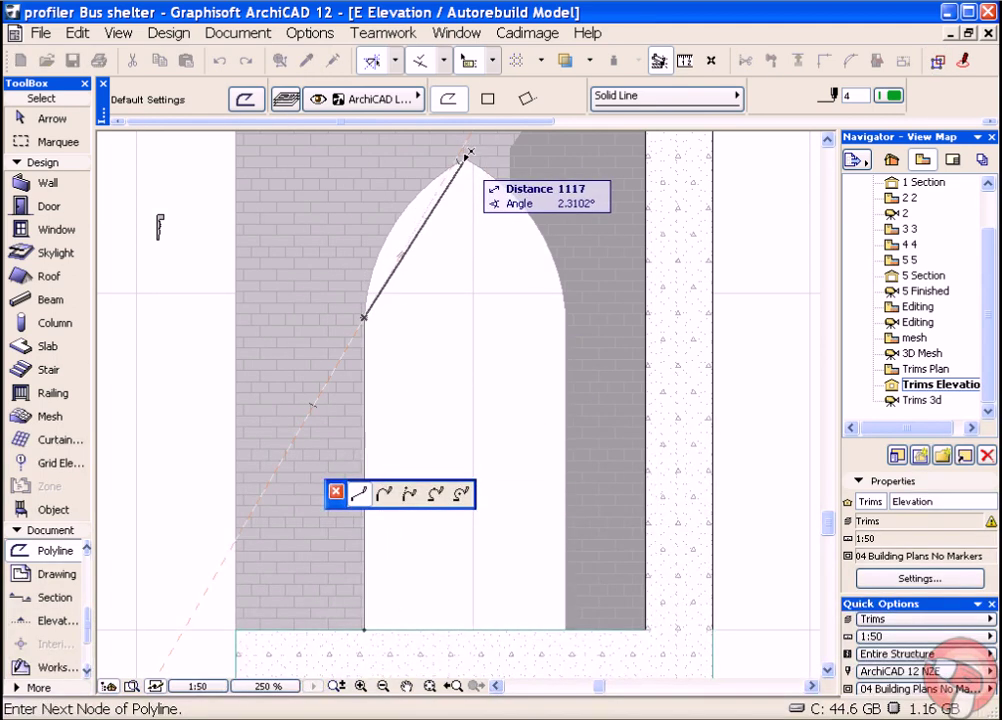
pyautogui.click(409, 493)
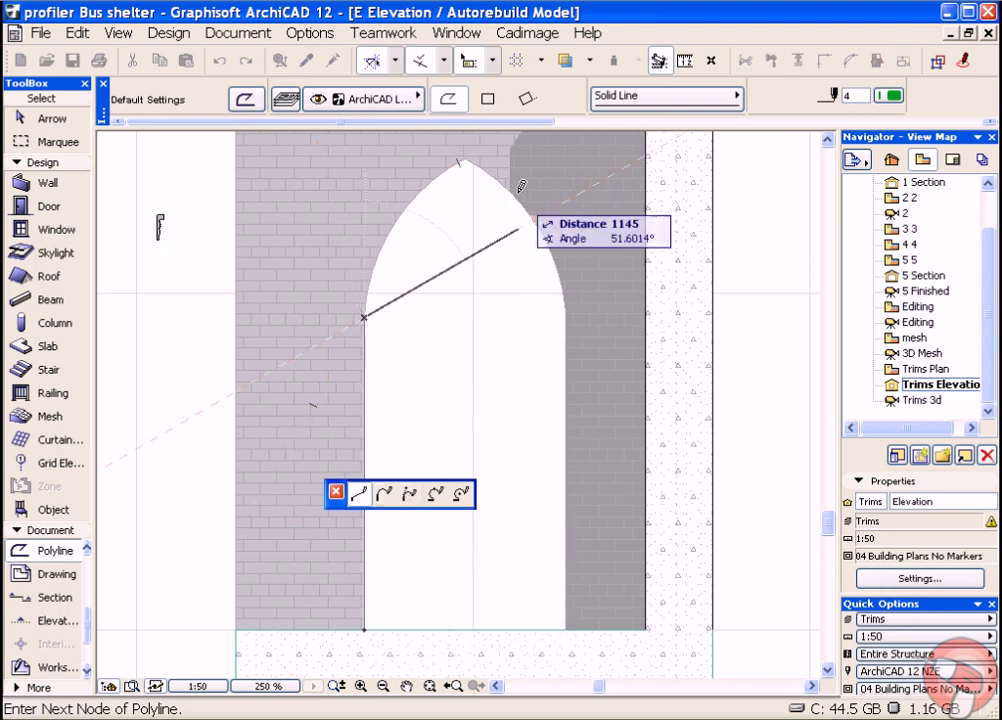
pyautogui.click(466, 158)
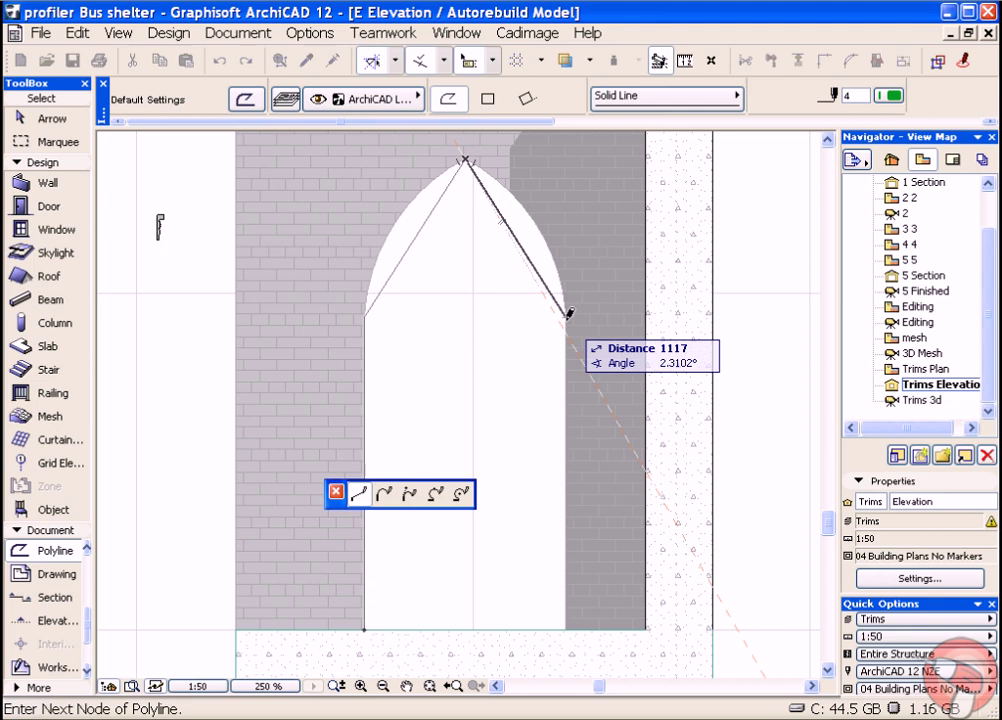
pyautogui.click(566, 318)
pyautogui.click(566, 628)
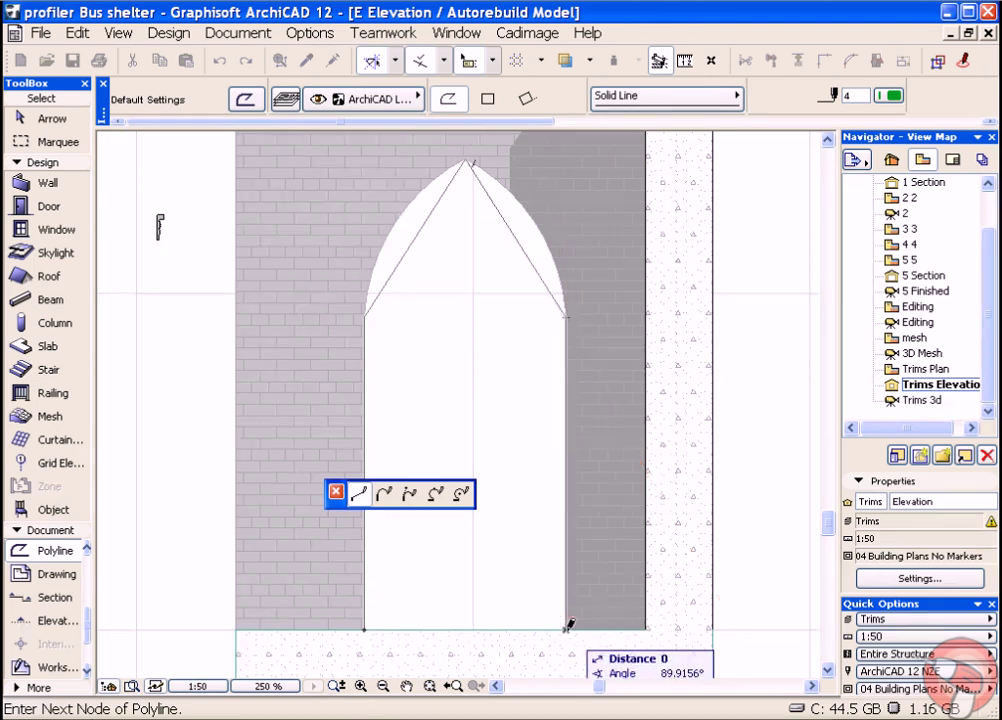
pyautogui.click(566, 628)
# Step: Curve both upper edges of the outline to follow the arch, then deselect it
pyautogui.keyDown('shift'); pyautogui.click(512, 236); pyautogui.keyUp('shift')
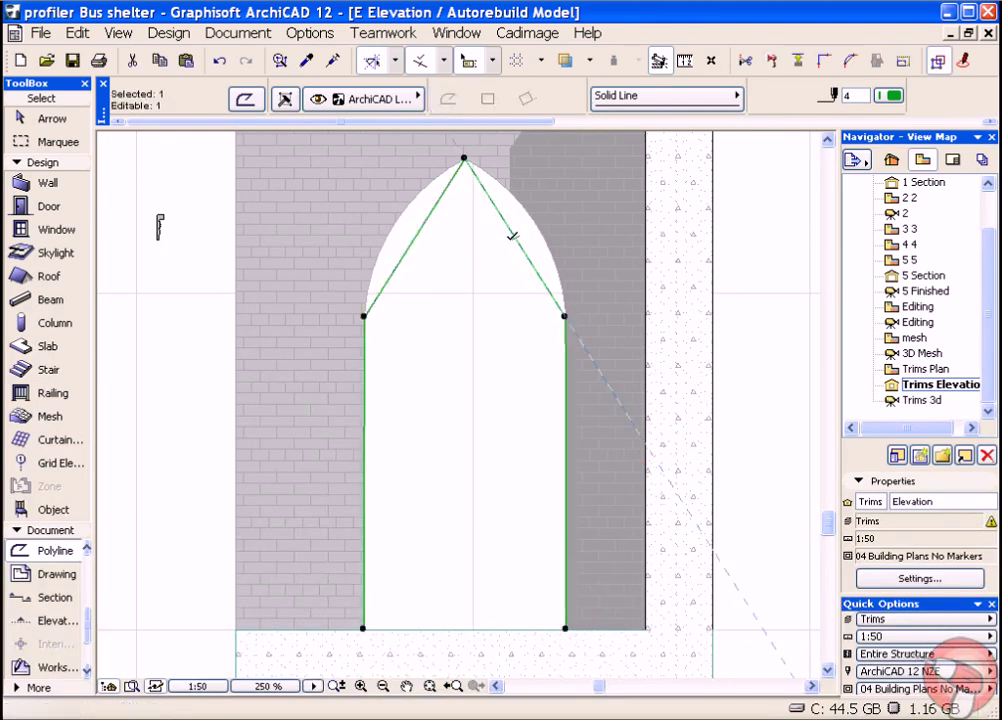
pyautogui.click(516, 236)
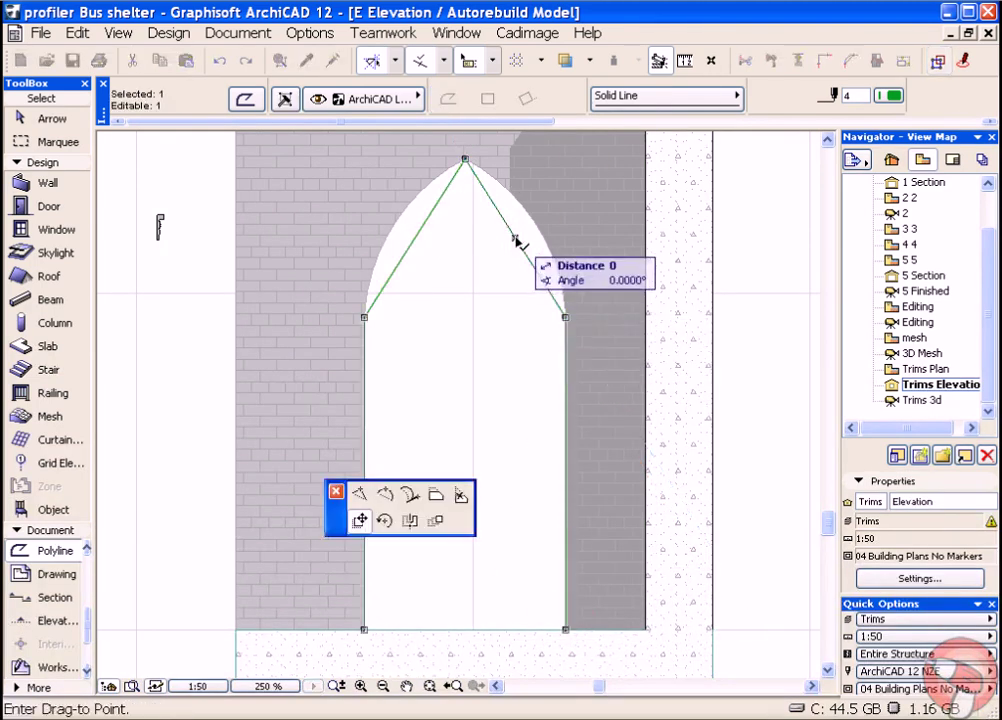
pyautogui.click(384, 494)
pyautogui.click(510, 229)
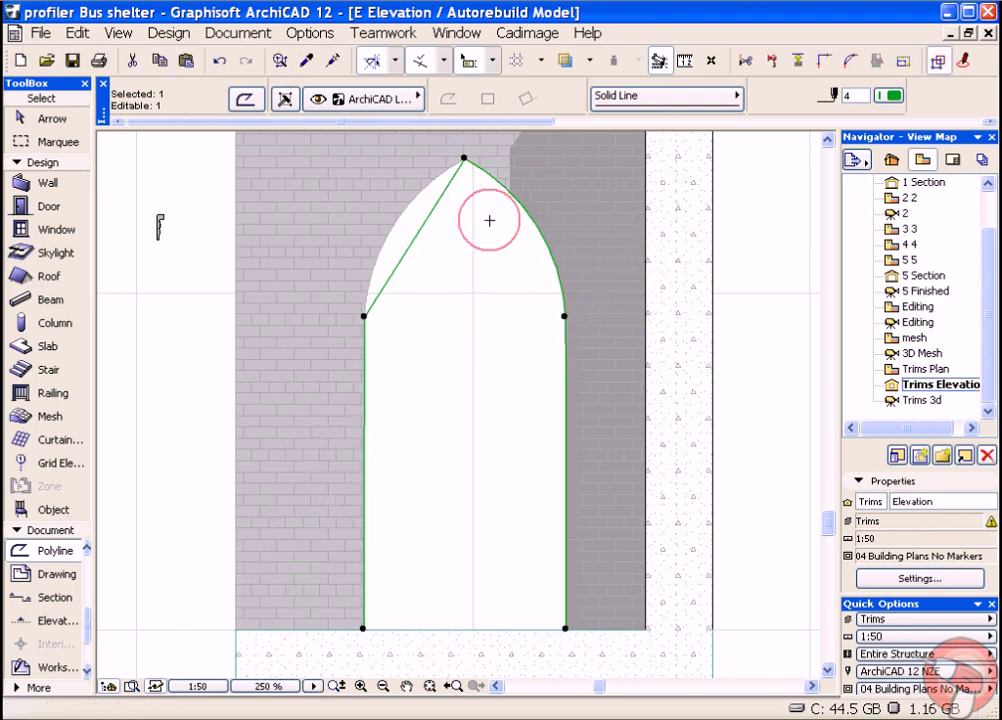
pyautogui.click(423, 229)
pyautogui.click(538, 226)
pyautogui.click(409, 206)
pyautogui.scroll(-3, 459, 282)
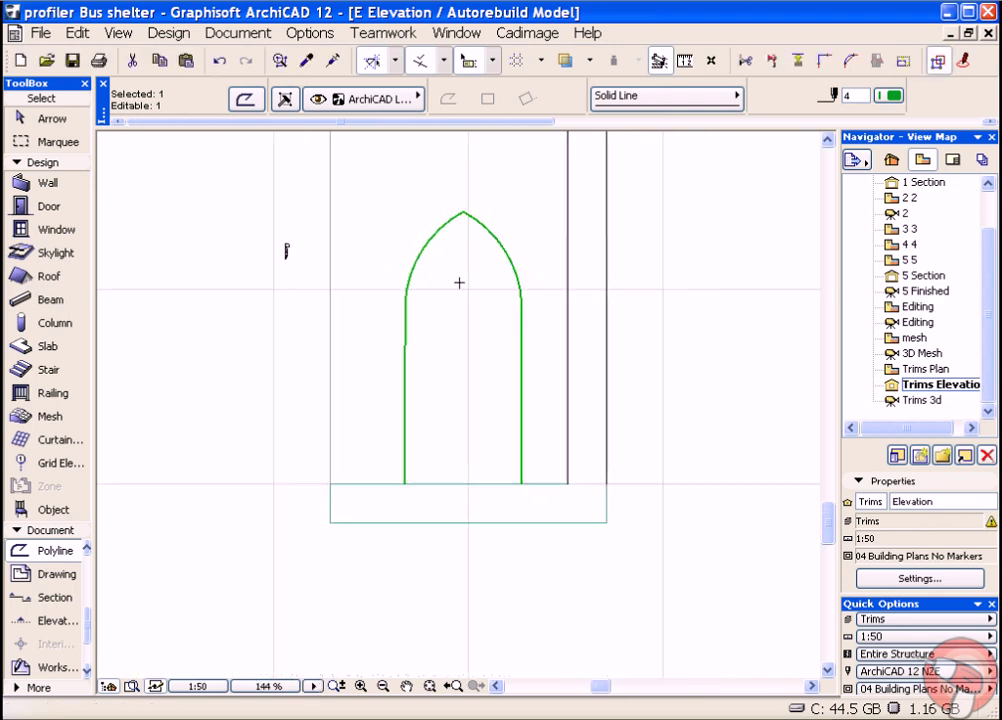
pyautogui.scroll(1, 435, 335)
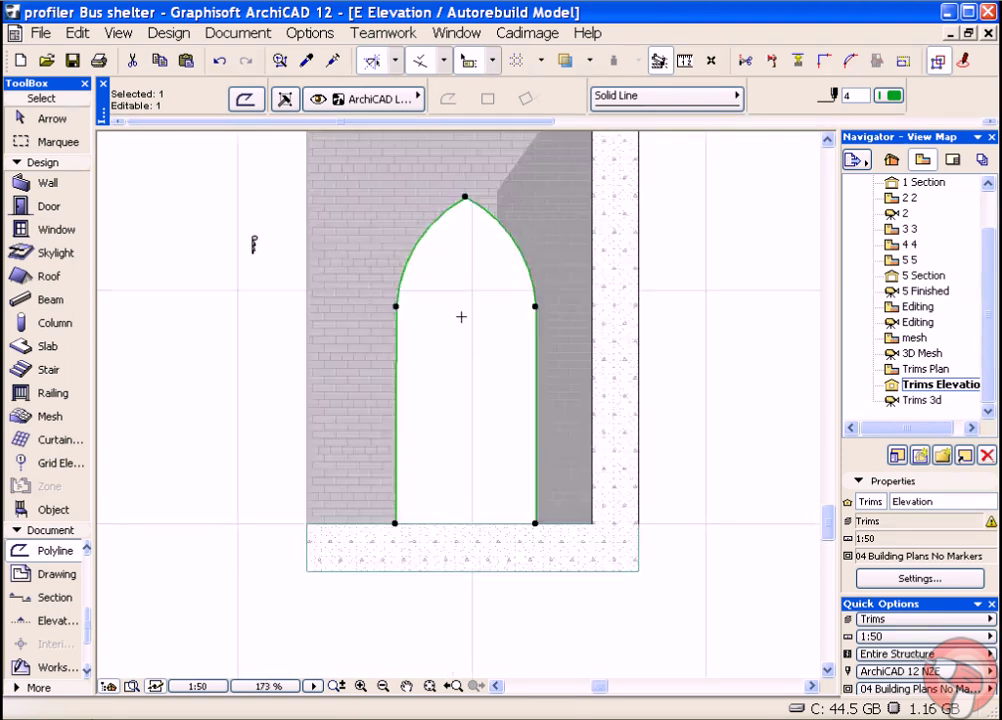
pyautogui.press('Escape')
pyautogui.scroll(1, 434, 306)
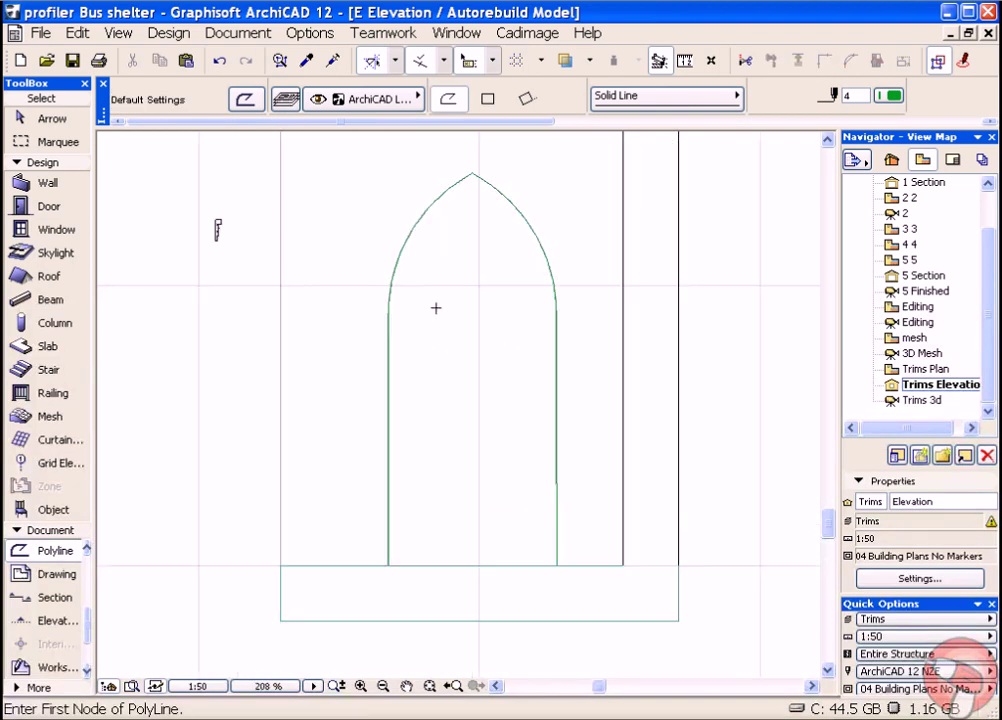
pyautogui.moveTo(434, 306); pyautogui.dragTo(457, 317, button='middle')
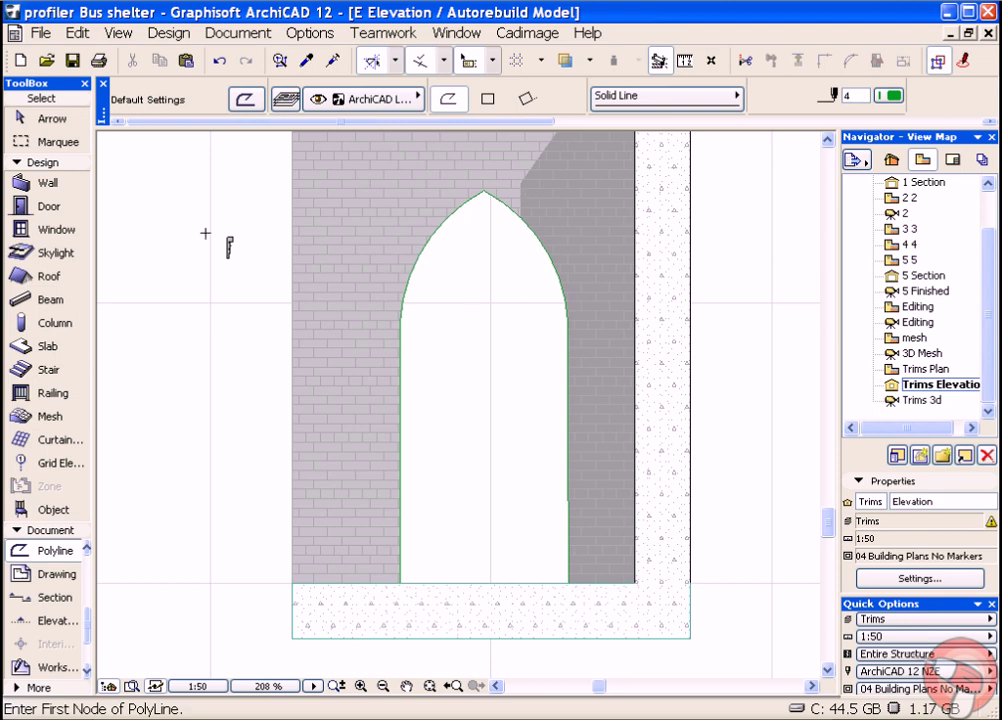
pyautogui.scroll(13, 226, 246)
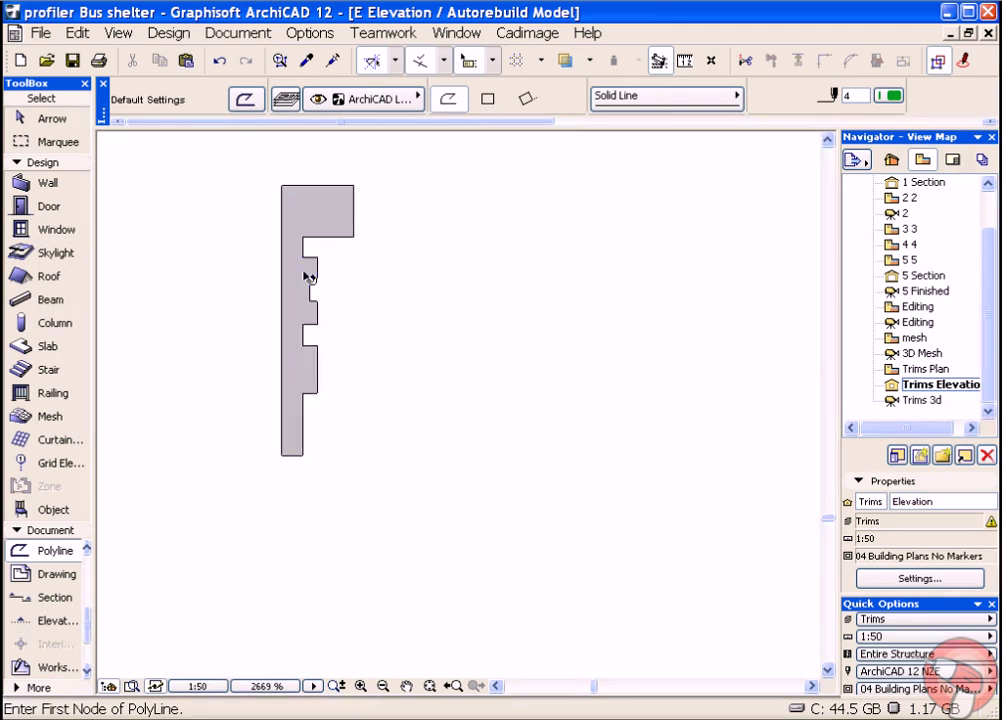
pyautogui.keyDown('shift'); pyautogui.click(306, 277); pyautogui.keyUp('shift')
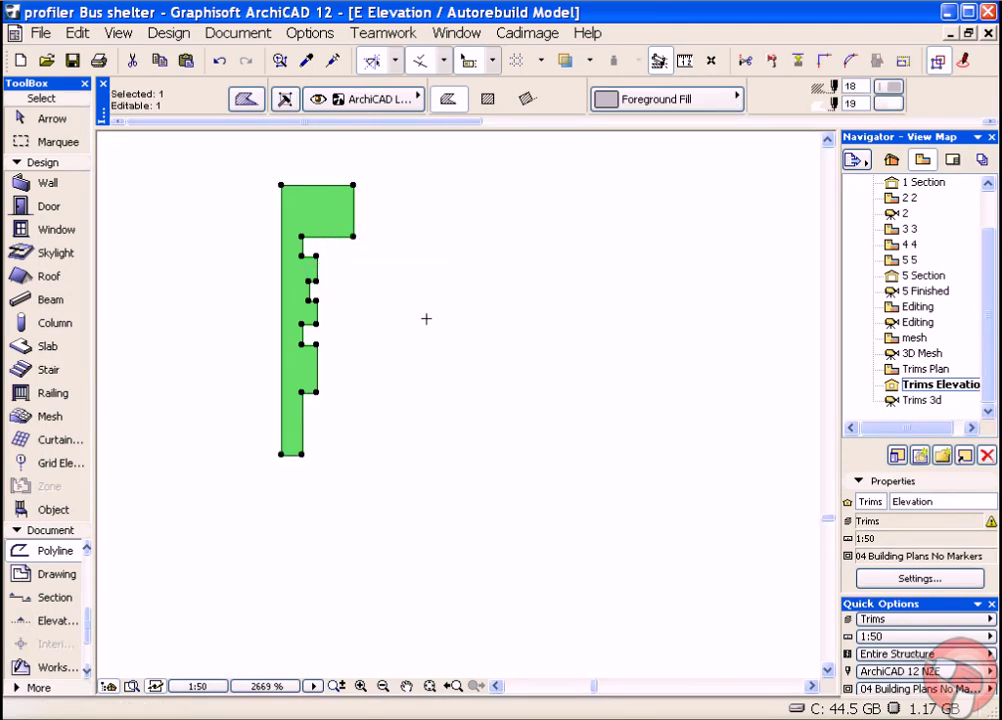
pyautogui.press('Escape')
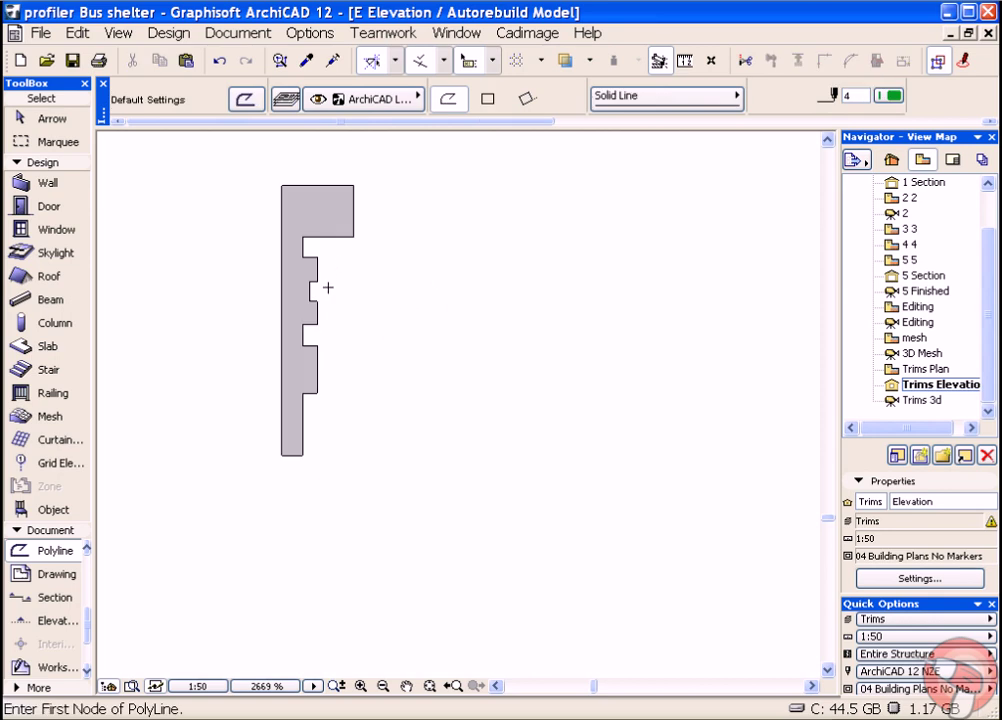
pyautogui.scroll(-5, 434, 340)
pyautogui.moveTo(434, 340); pyautogui.dragTo(246, 237, button='middle')
pyautogui.scroll(-4, 330, 268)
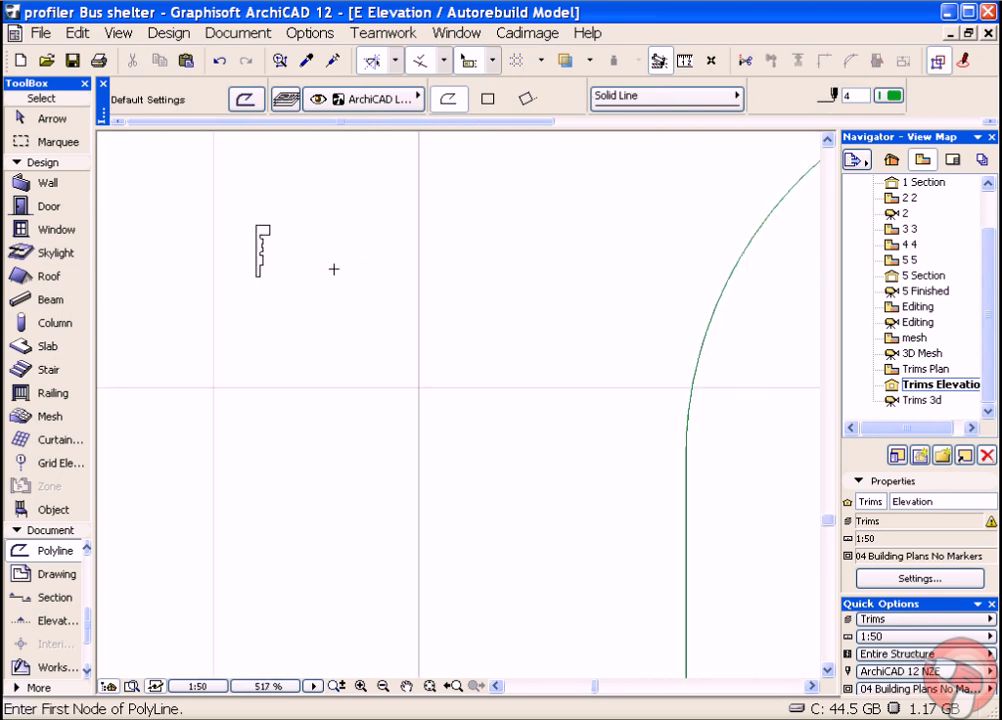
pyautogui.moveTo(334, 269); pyautogui.dragTo(219, 246, button='middle')
pyautogui.scroll(-3, 246, 235)
pyautogui.scroll(2, 437, 324)
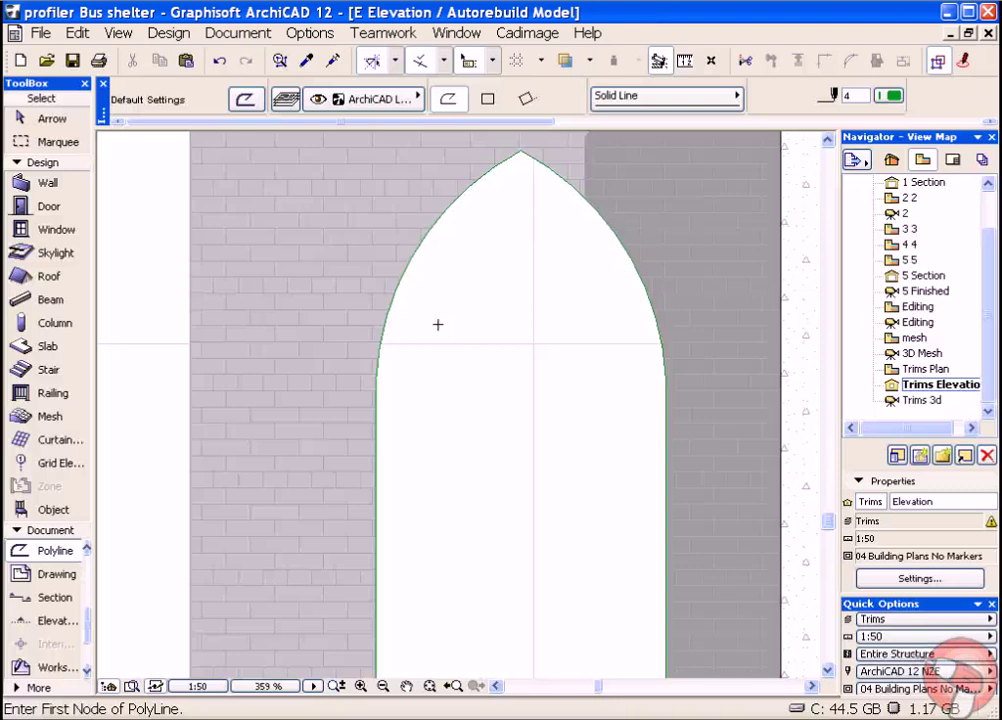
pyautogui.scroll(-2, 437, 324)
pyautogui.moveTo(437, 324); pyautogui.dragTo(398, 286, button='middle')
pyautogui.scroll(1, 352, 253)
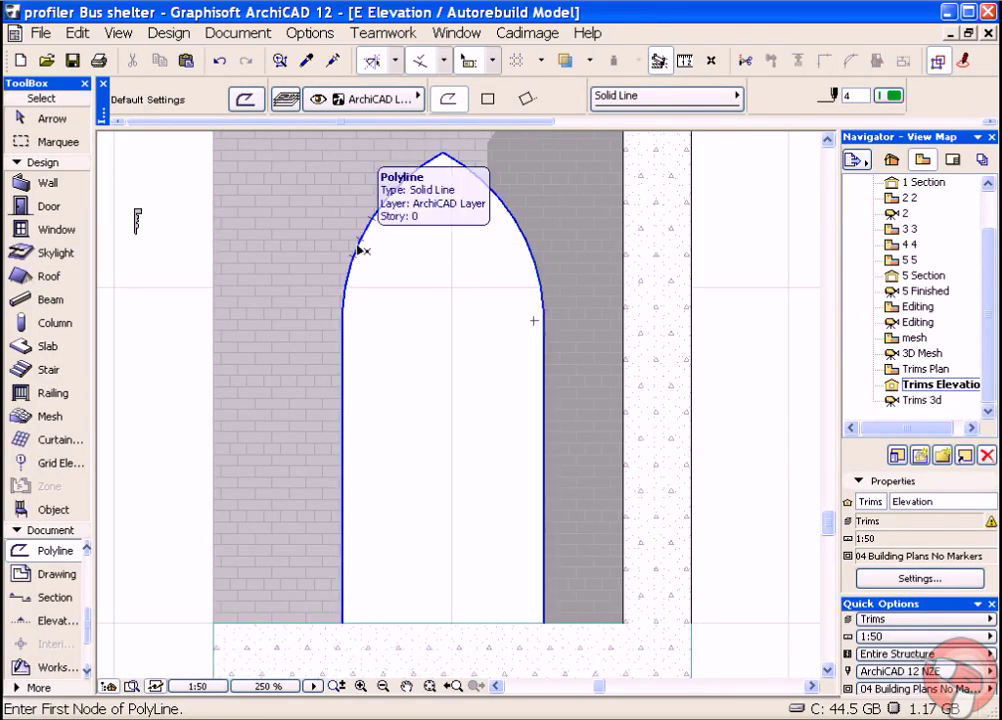
# Step: Select the arch polyline and run Cadimage 3D Profiler's Extrude along Selected Elements
pyautogui.keyDown('shift'); pyautogui.click(358, 250); pyautogui.keyUp('shift')
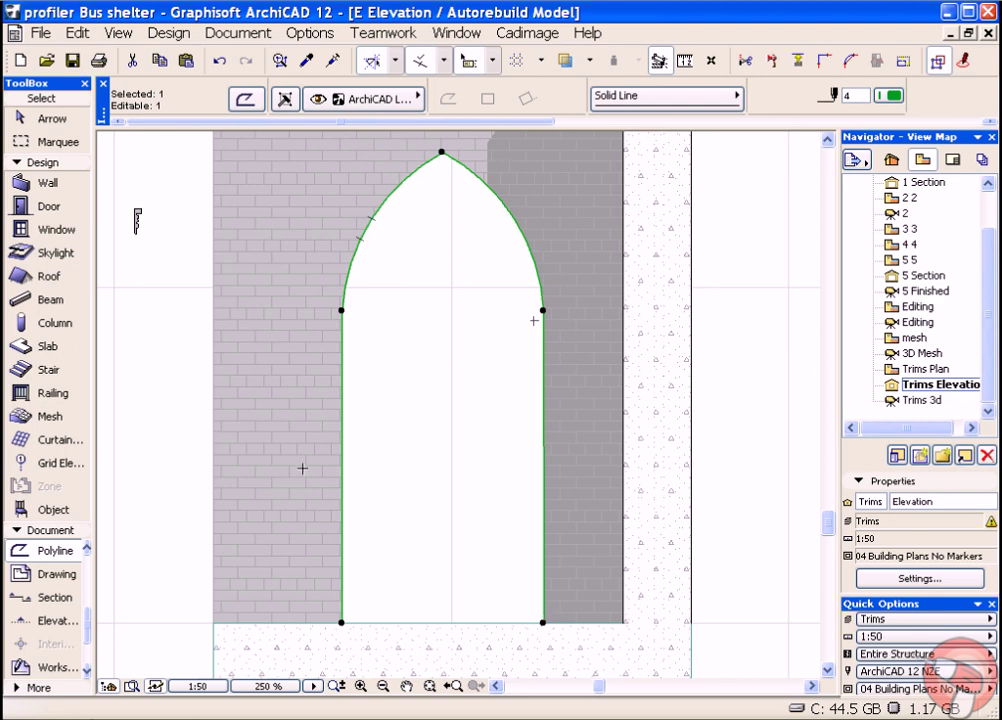
pyautogui.click(526, 38)
pyautogui.moveTo(589, 207)
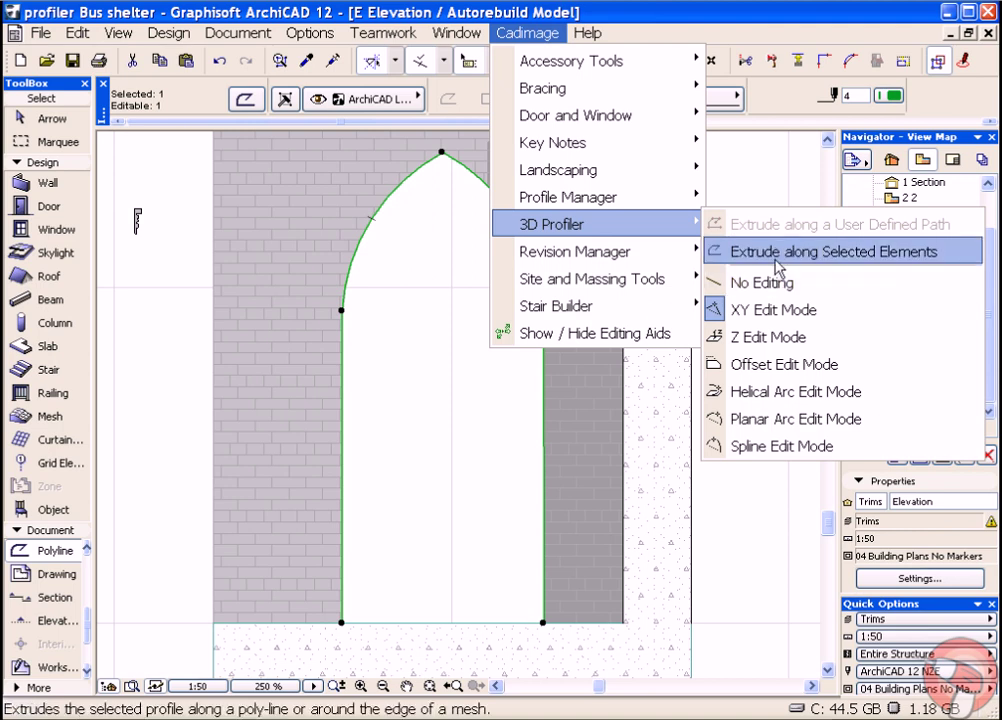
pyautogui.click(777, 263)
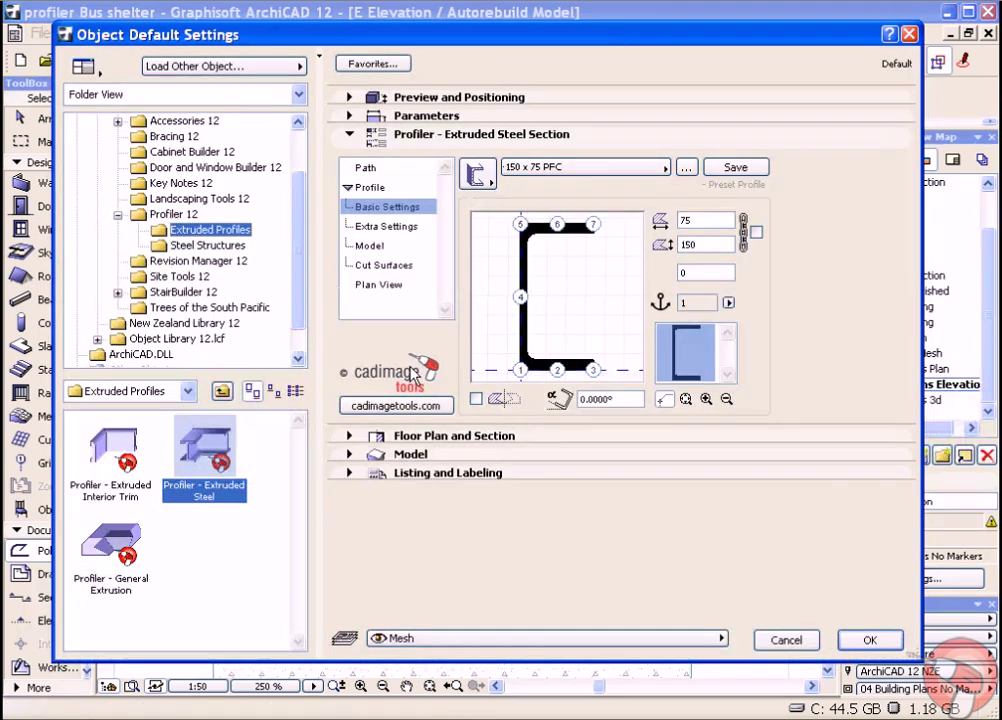
# Step: Give the General Extrusion a custom profile loaded from Desktop > profiler > window trim.txt
pyautogui.click(110, 550)
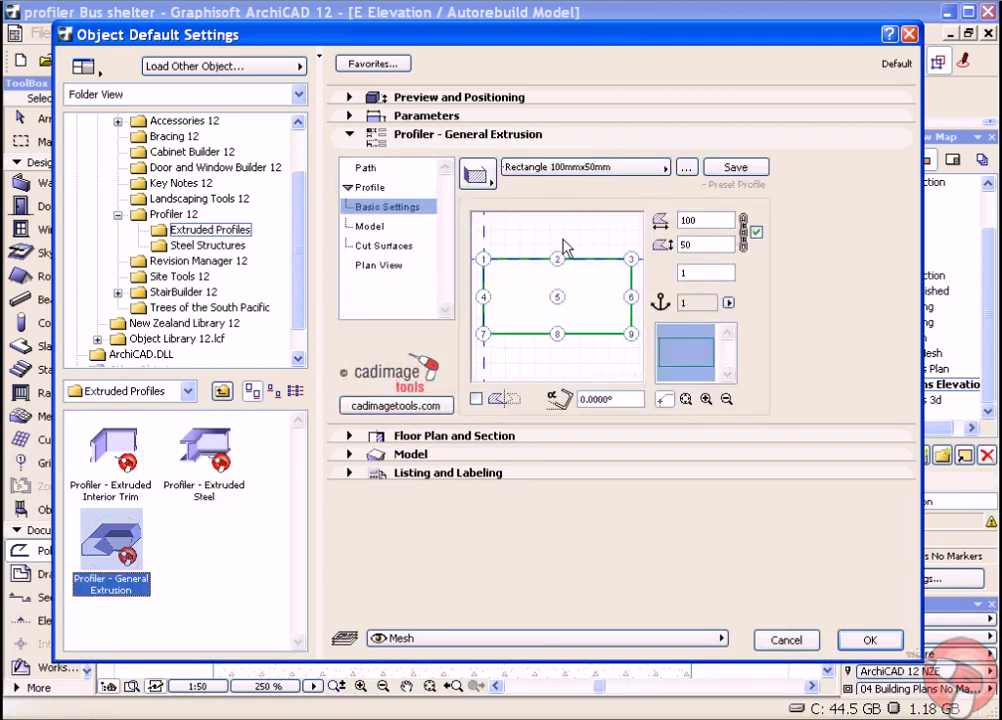
pyautogui.click(478, 174)
pyautogui.click(575, 305)
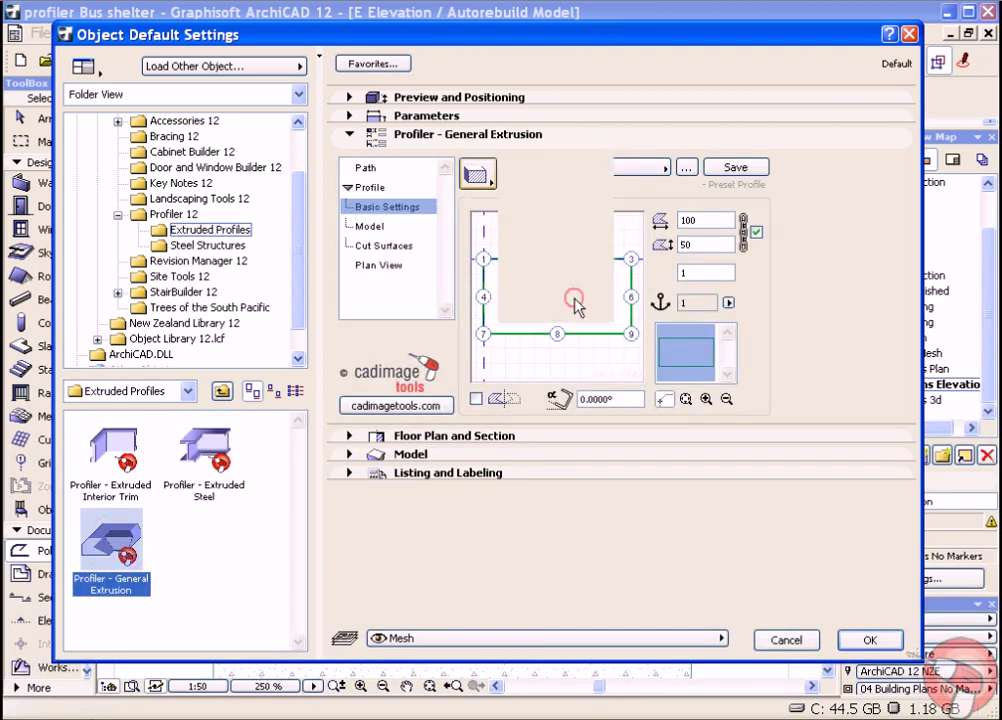
pyautogui.click(655, 168)
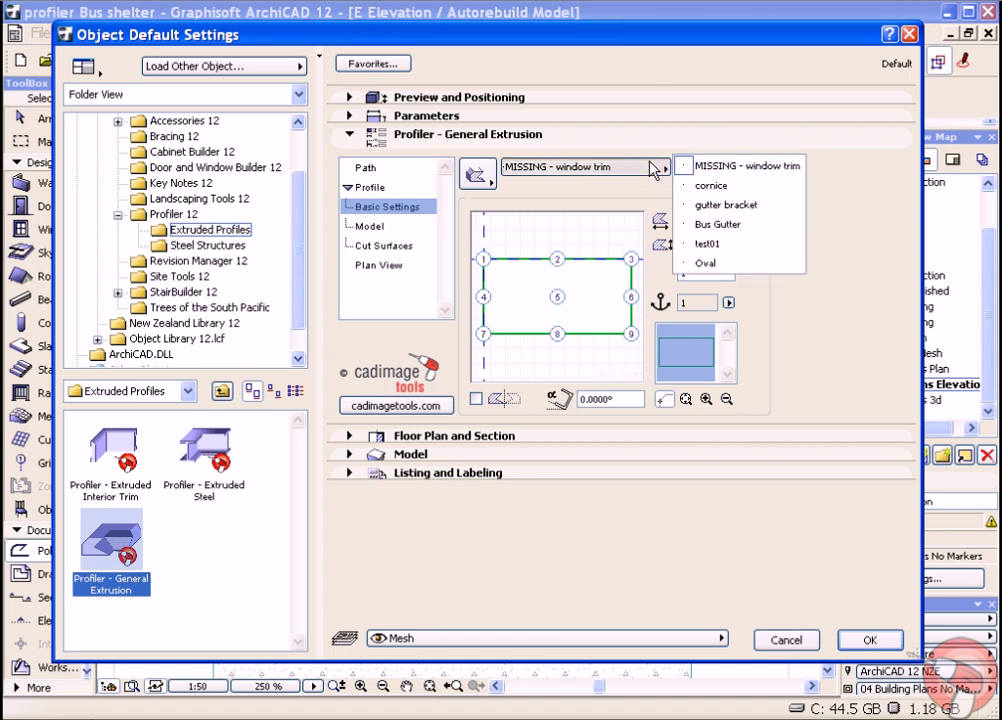
pyautogui.click(654, 168)
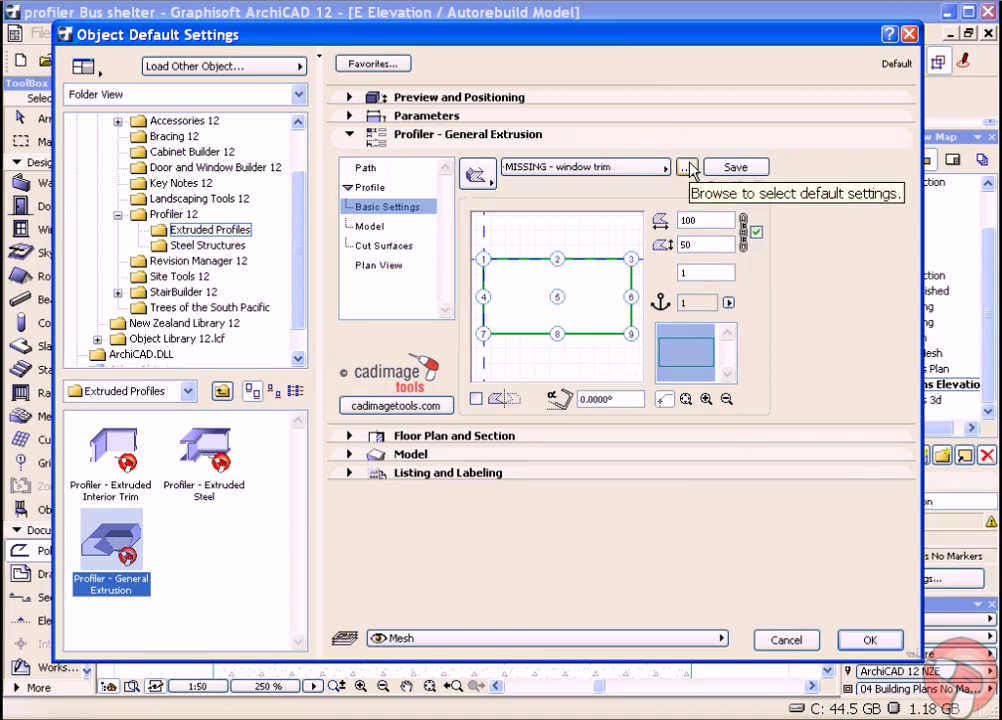
pyautogui.click(690, 168)
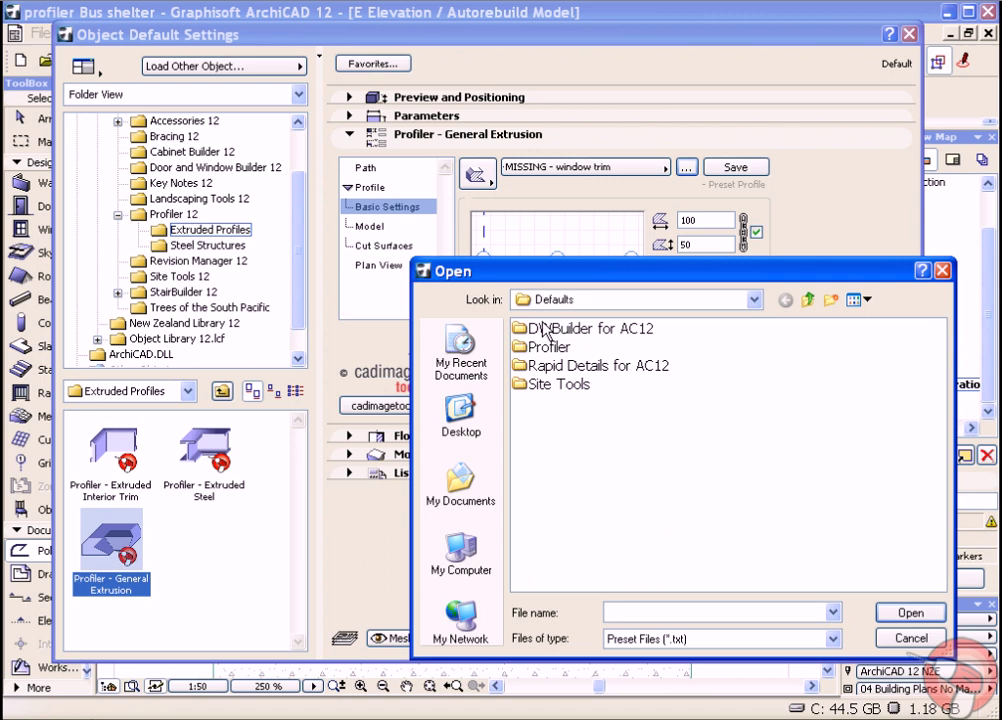
pyautogui.click(460, 418)
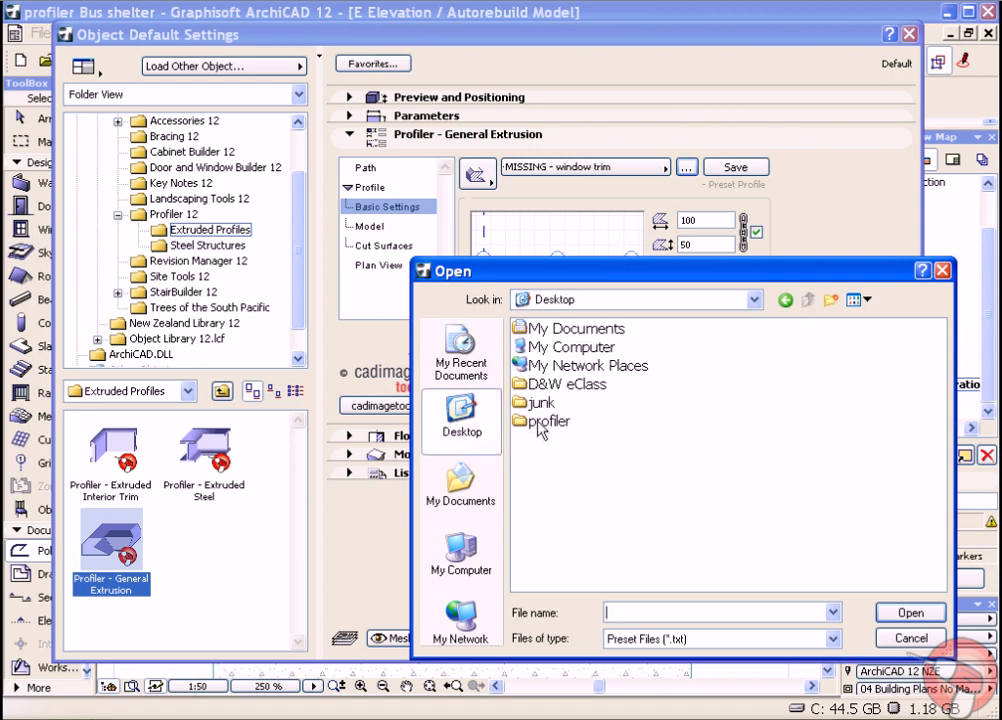
pyautogui.doubleClick(530, 424)
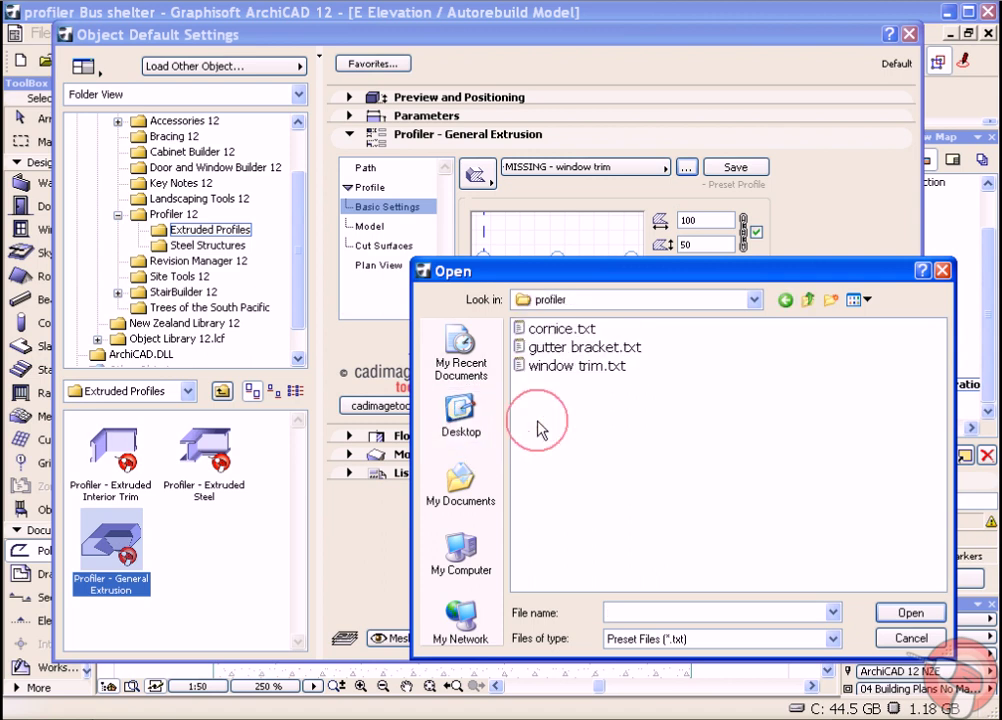
pyautogui.click(557, 368)
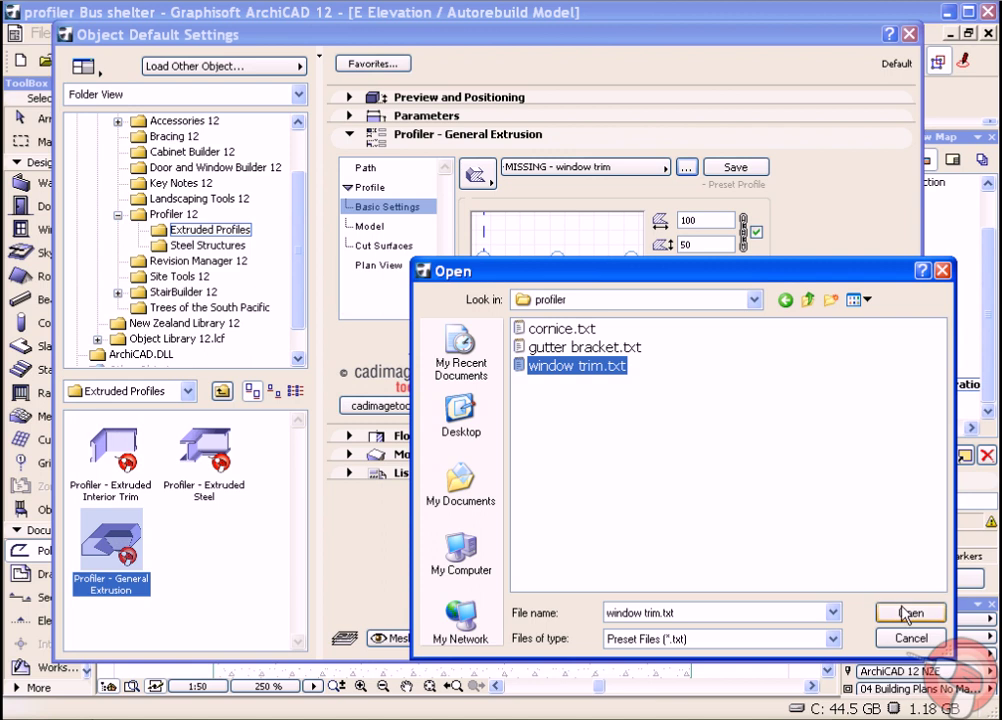
pyautogui.click(906, 610)
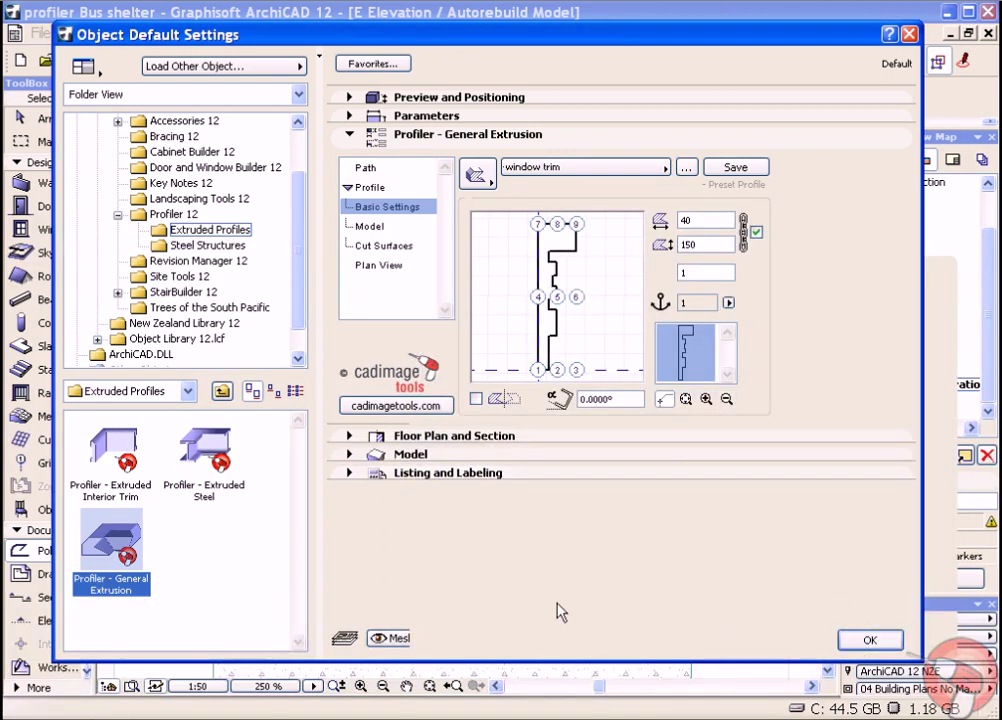
# Step: Put the extrusion on the Trims layer and accept the settings
pyautogui.click(390, 640)
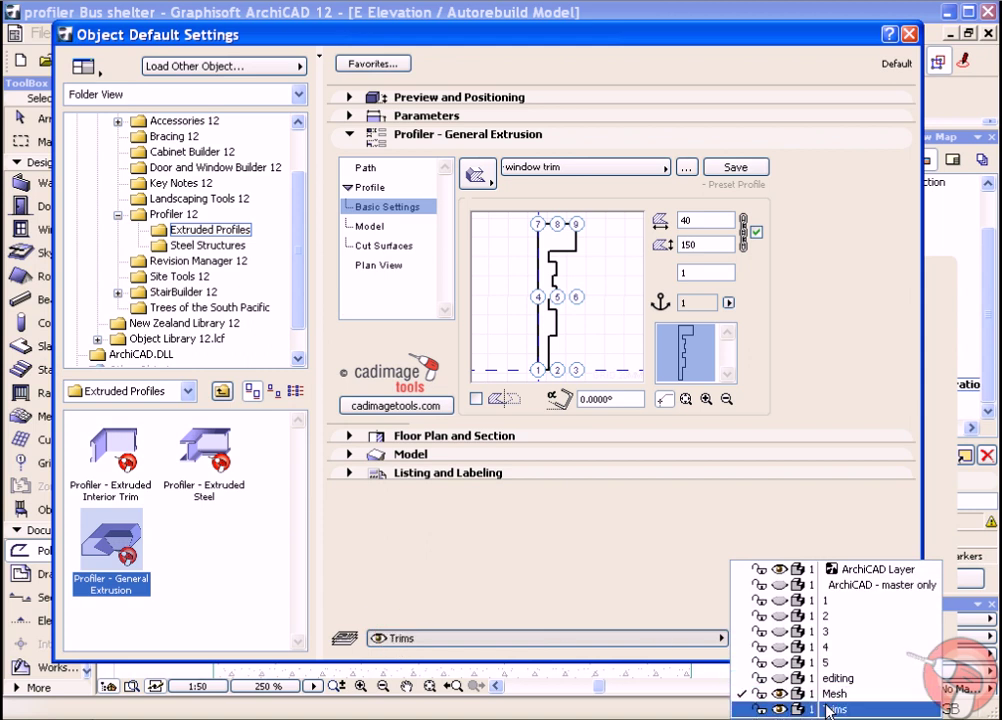
pyautogui.click(822, 709)
pyautogui.click(870, 641)
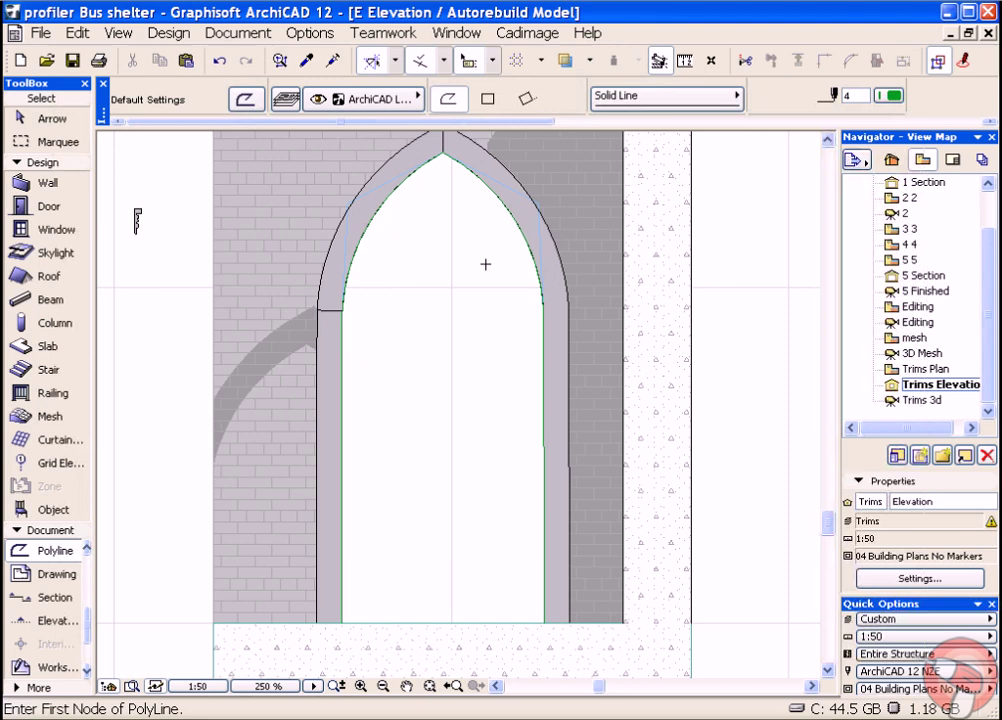
# Step: Extrude the window trim along the arch outline, mirror its profile, and view it in 3D
pyautogui.scroll(-1, 433, 245)
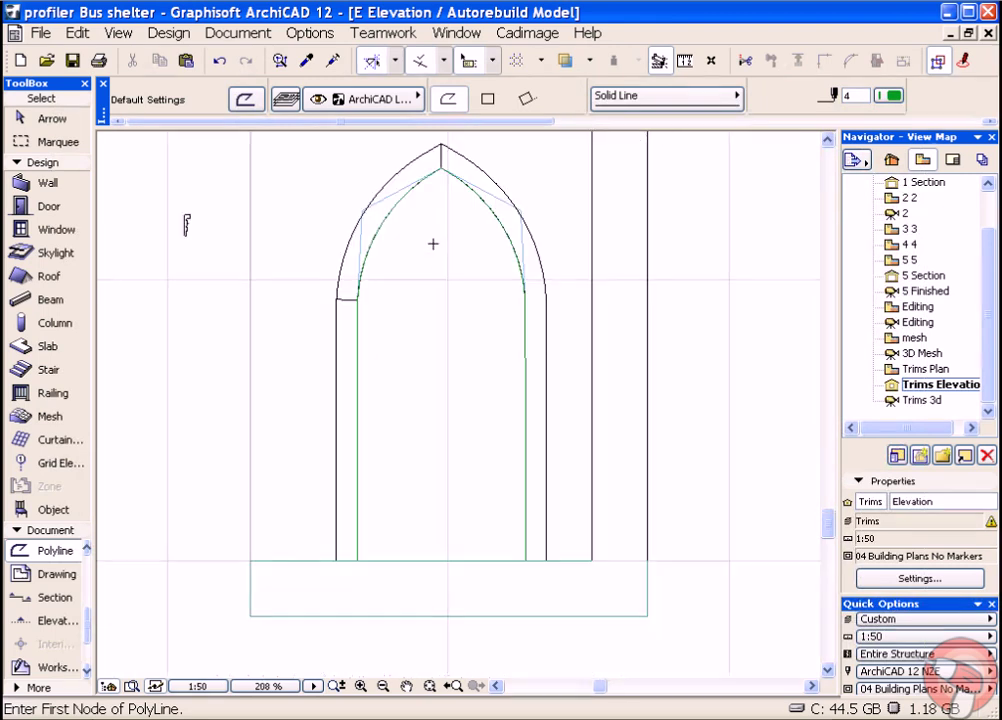
pyautogui.click(443, 149)
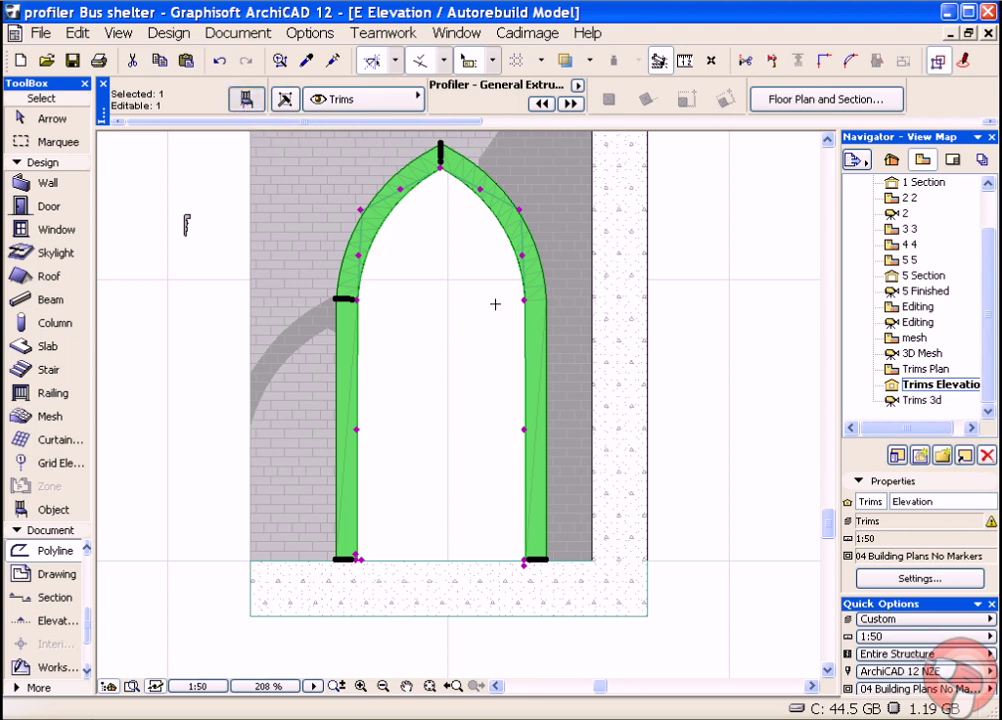
pyautogui.hotkey('ctrl', 't')
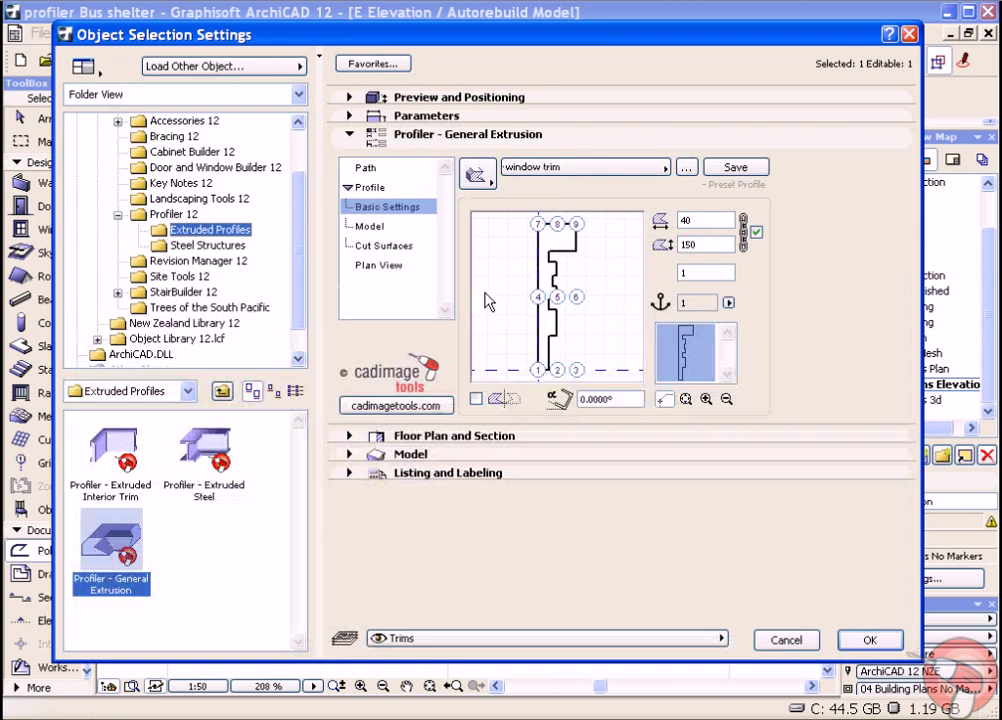
pyautogui.click(476, 399)
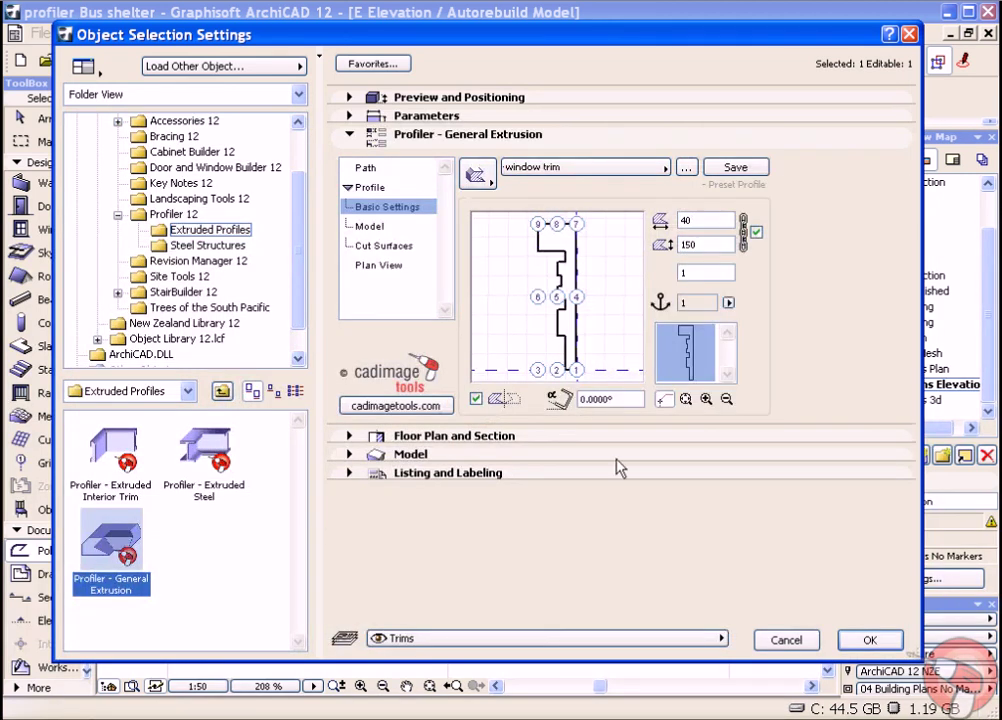
pyautogui.click(868, 640)
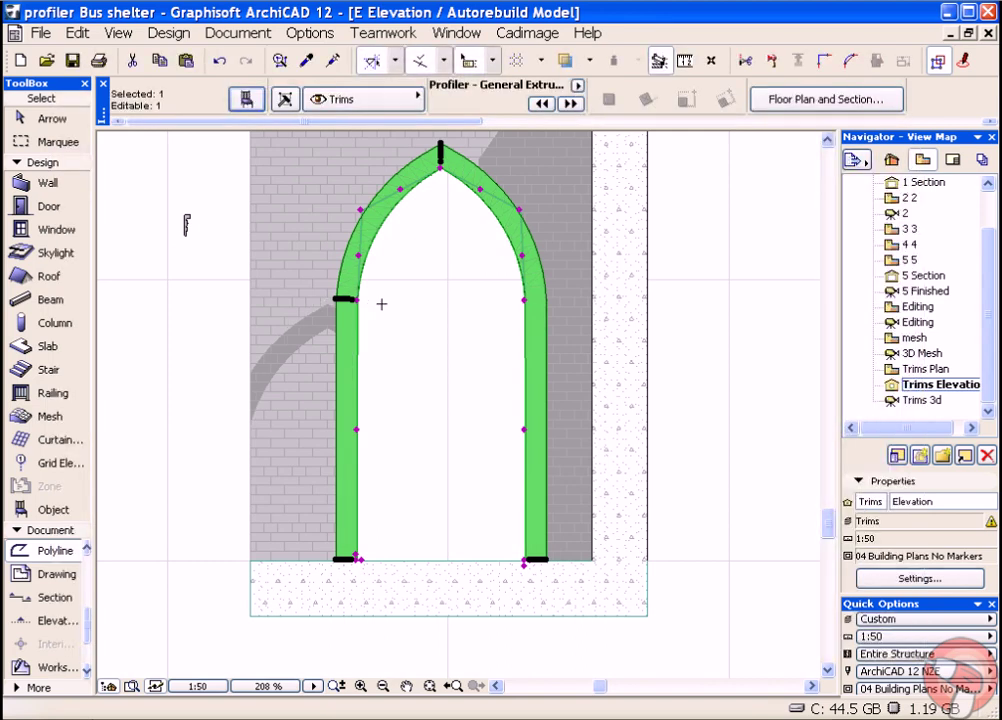
pyautogui.press('Escape')
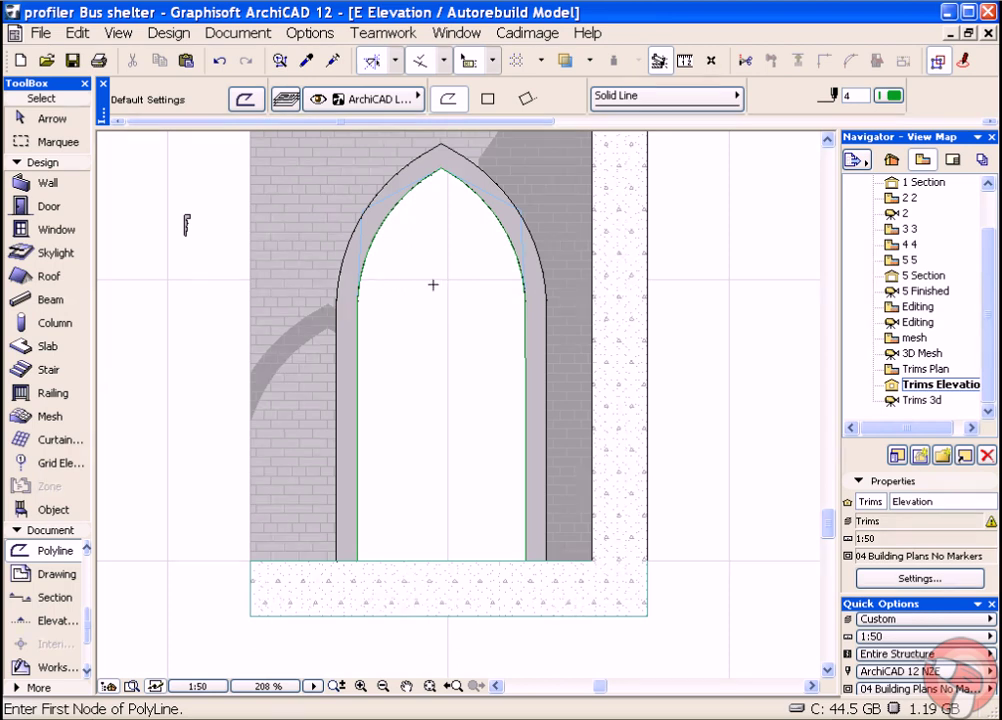
pyautogui.press('F3')
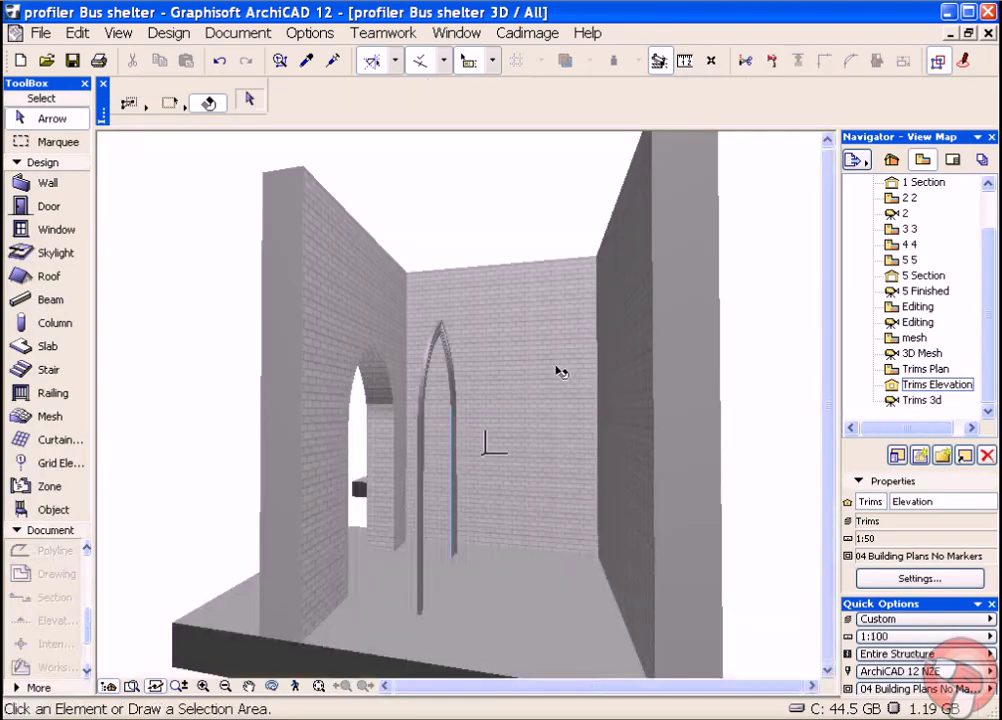
# Step: Inspect the arch trim in 3D, then return to the Ground Floor plan
pyautogui.keyDown('shift'); pyautogui.moveTo(427, 519); pyautogui.dragTo(418, 436, button='middle'); pyautogui.keyUp('shift')
pyautogui.scroll(5, 380, 351)
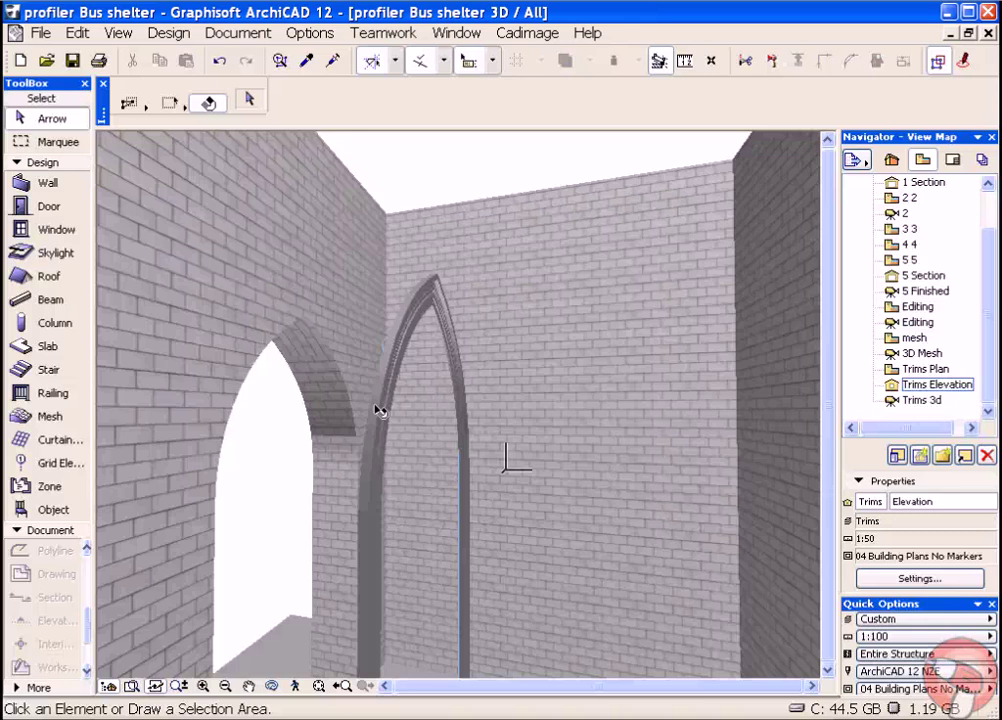
pyautogui.press('F2')
# Step: Select the E elevation marker and turn 3D Profiler editing to No Editing
pyautogui.scroll(3, 510, 521)
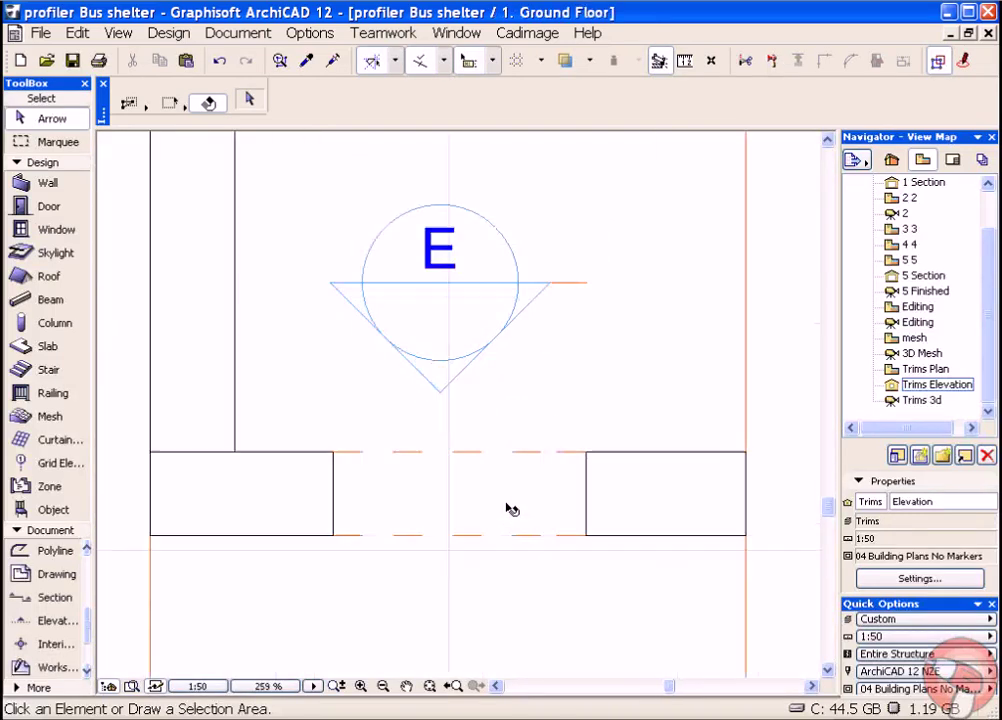
pyautogui.click(590, 288)
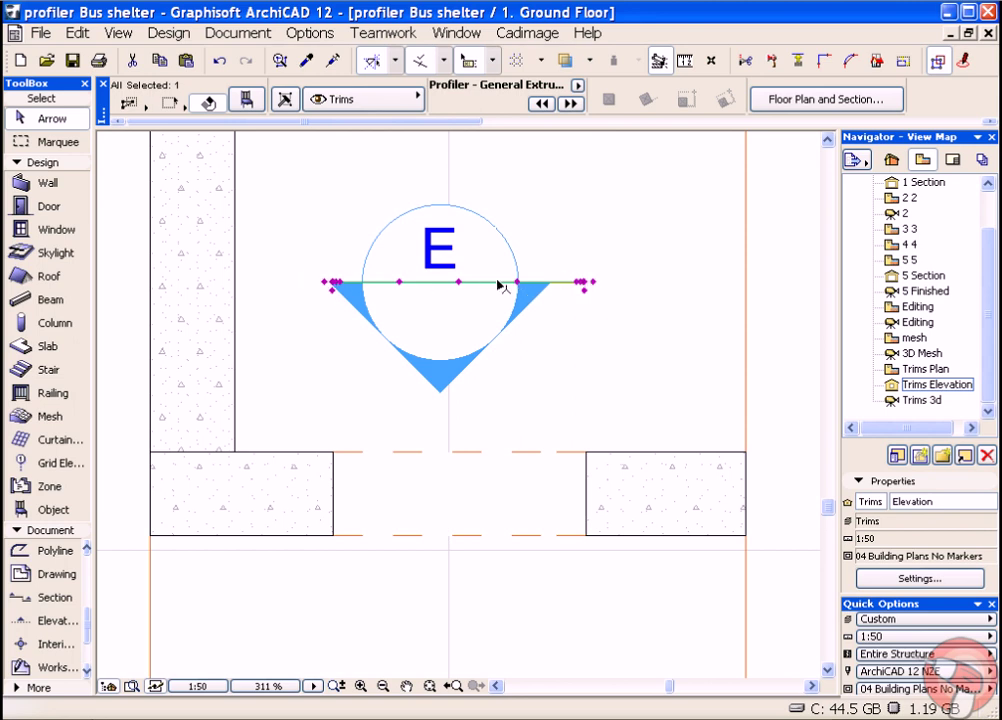
pyautogui.click(530, 33)
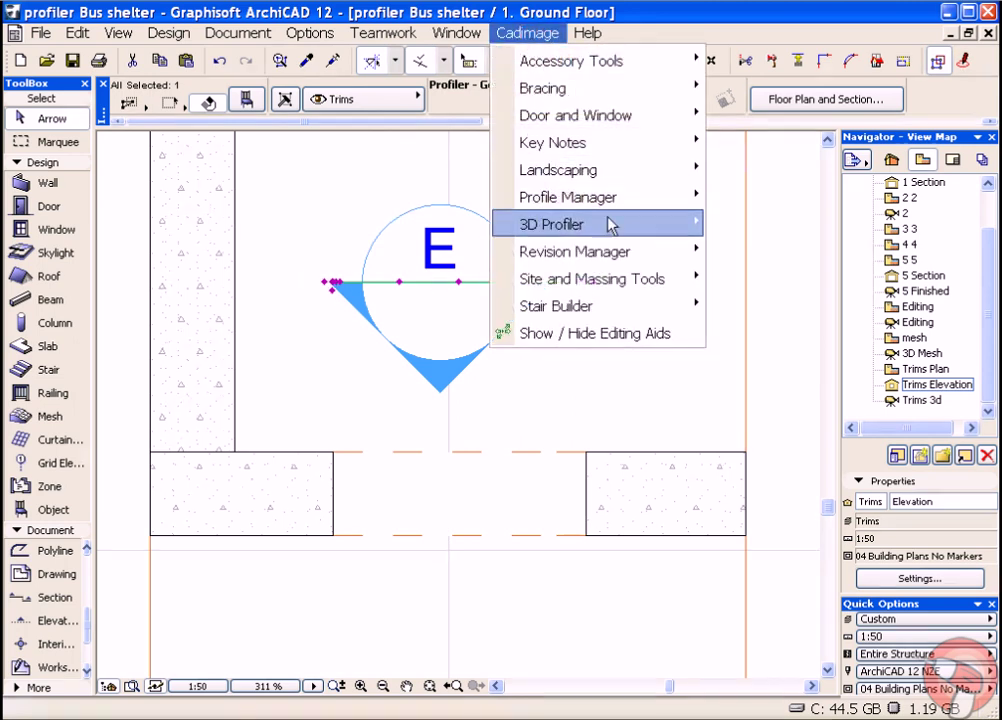
pyautogui.moveTo(626, 233)
pyautogui.click(795, 282)
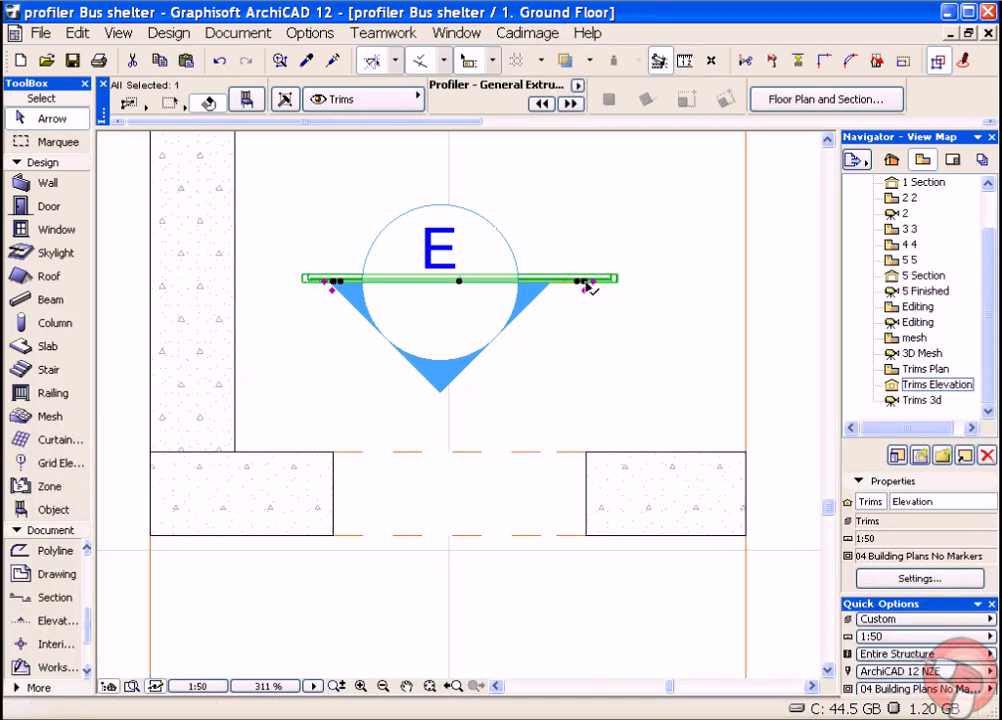
# Step: Move the elevation marker line down onto the front wall, then open the Trims 3d view
pyautogui.click(586, 280)
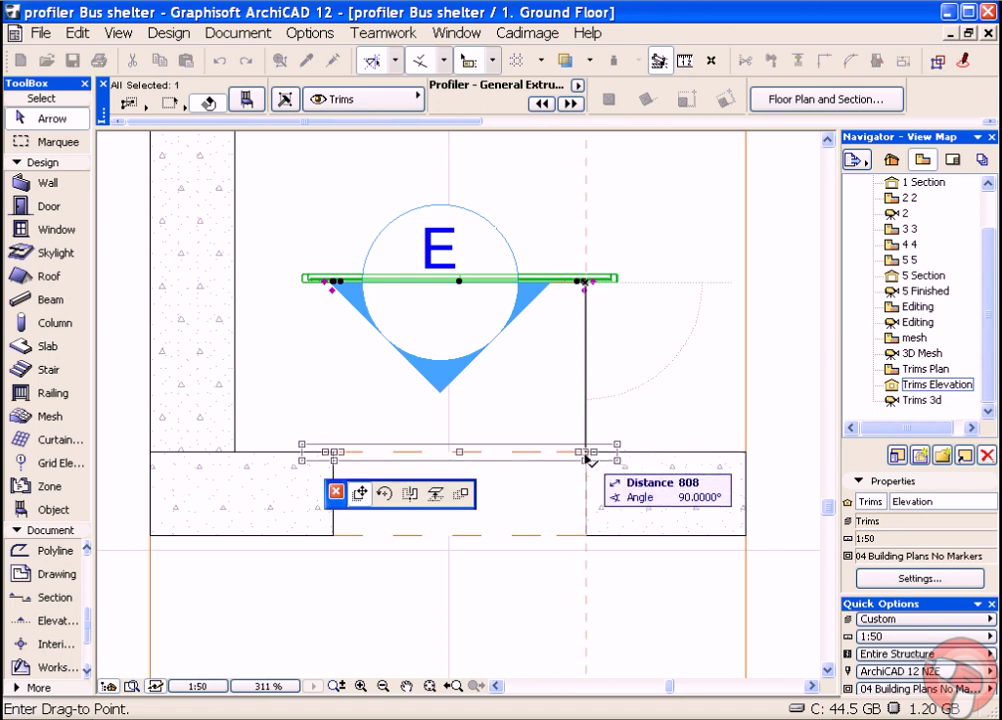
pyautogui.click(641, 384)
pyautogui.click(773, 418)
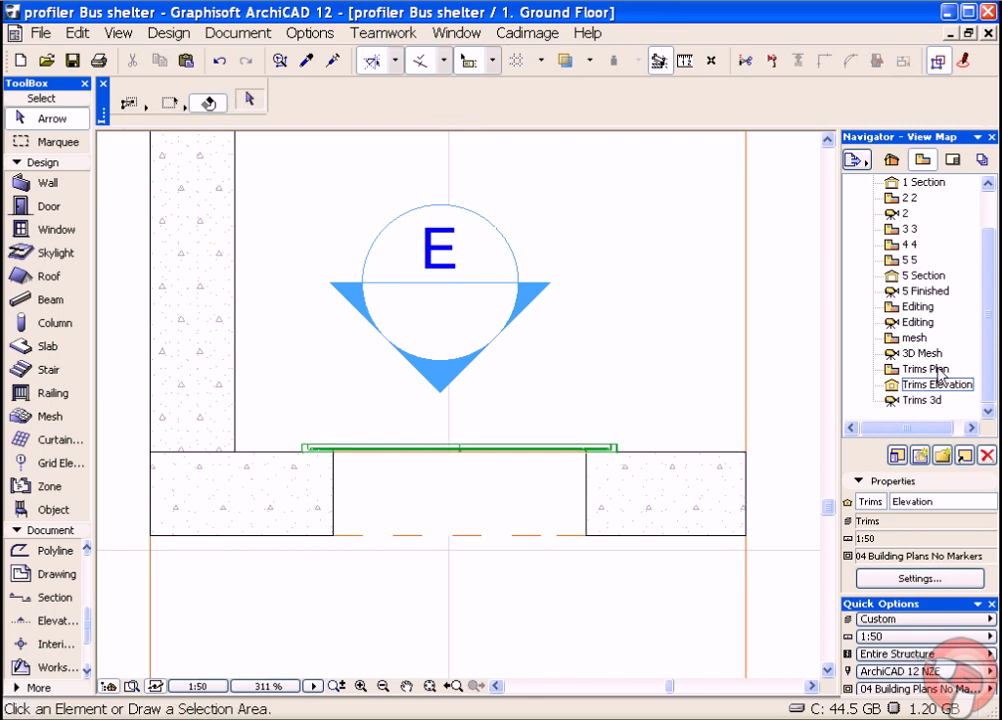
pyautogui.doubleClick(922, 400)
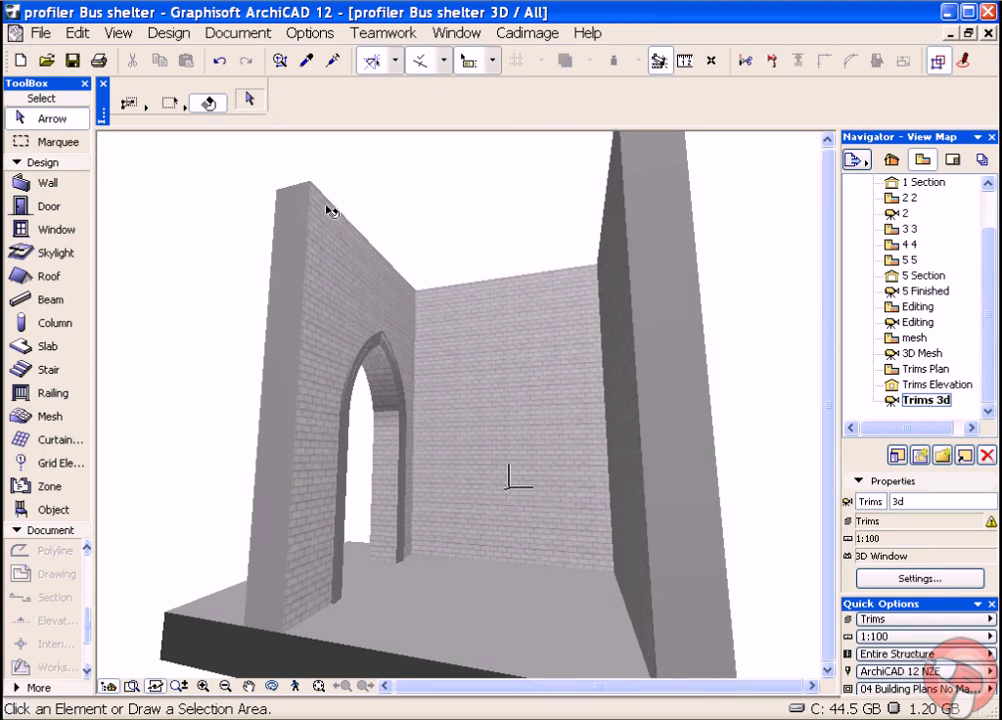
# Step: On the Ground Floor plan, select and zoom in on the grey trim profile shape
pyautogui.press('F2')
pyautogui.scroll(-2, 567, 399)
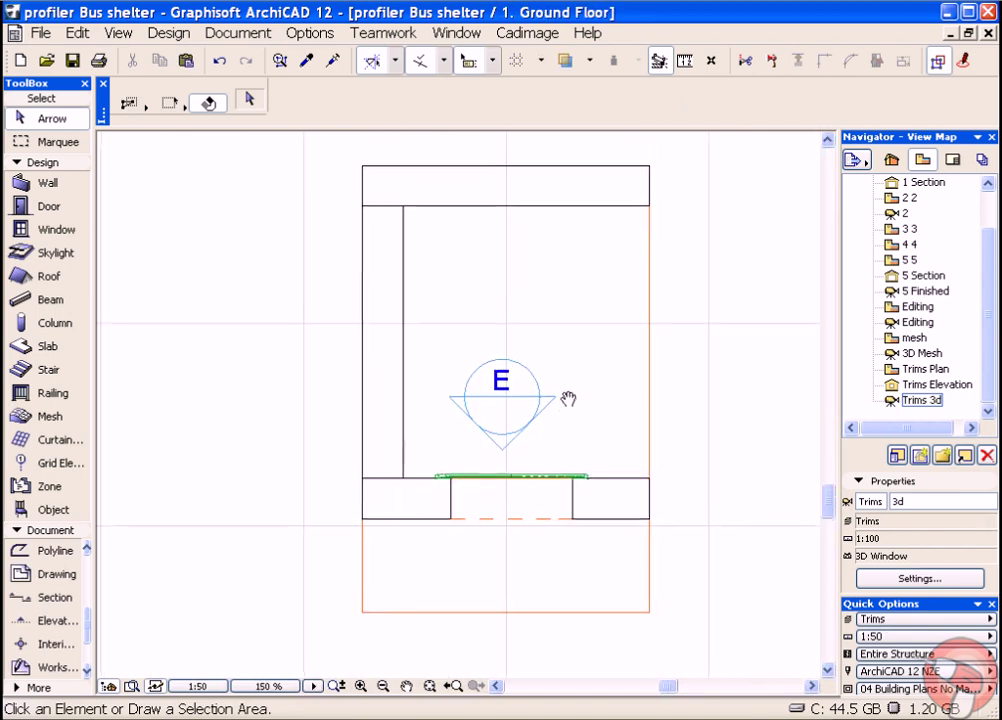
pyautogui.scroll(-1, 539, 340)
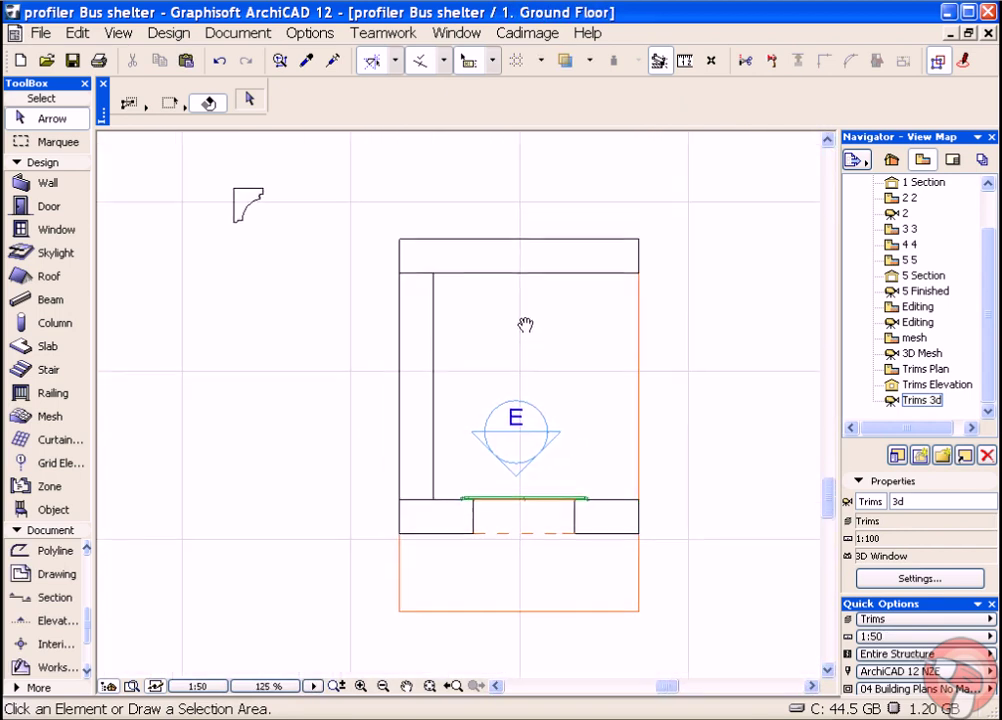
pyautogui.click(252, 216)
pyautogui.scroll(10, 253, 212)
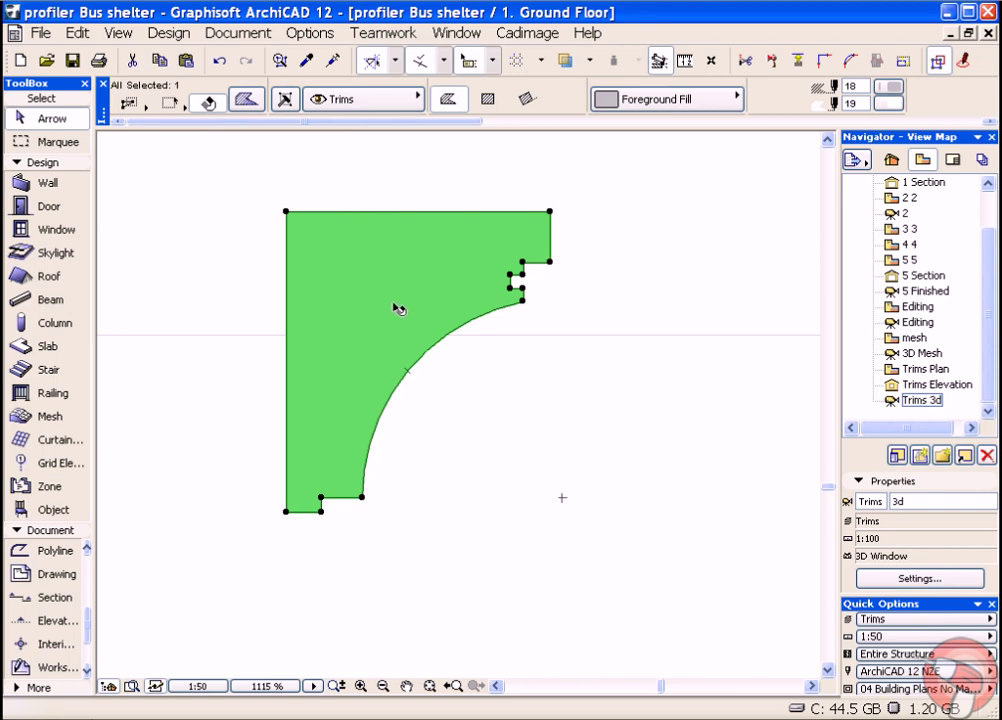
pyautogui.click(530, 376)
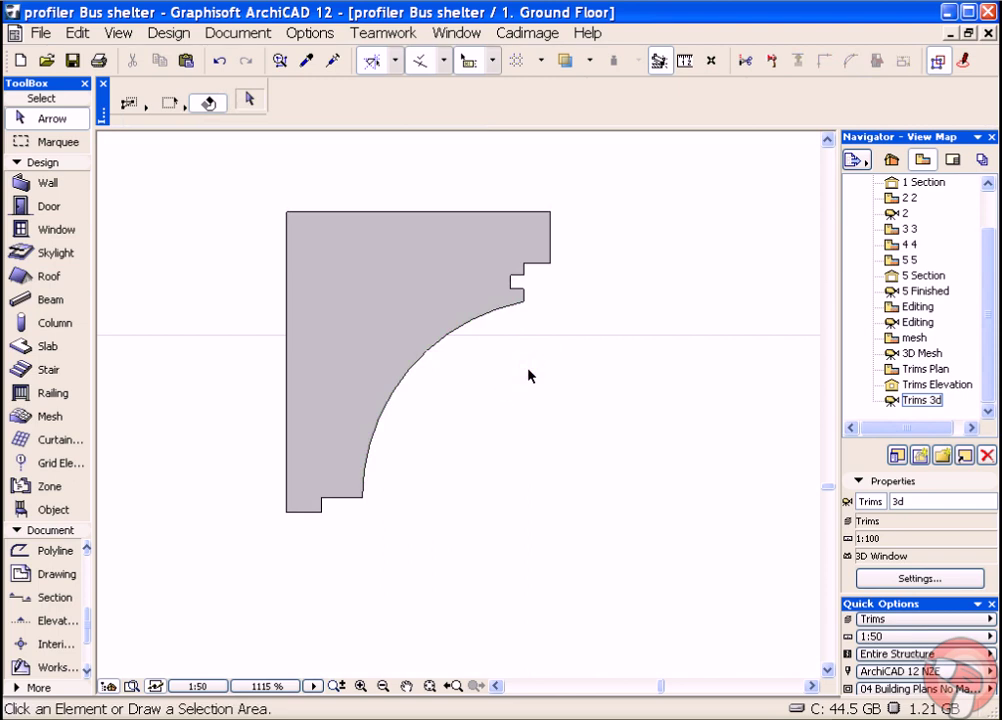
# Step: Zoom out and pan to centre the bus shelter walls
pyautogui.scroll(-4, 530, 376)
pyautogui.moveTo(587, 358); pyautogui.dragTo(309, 226, button='middle')
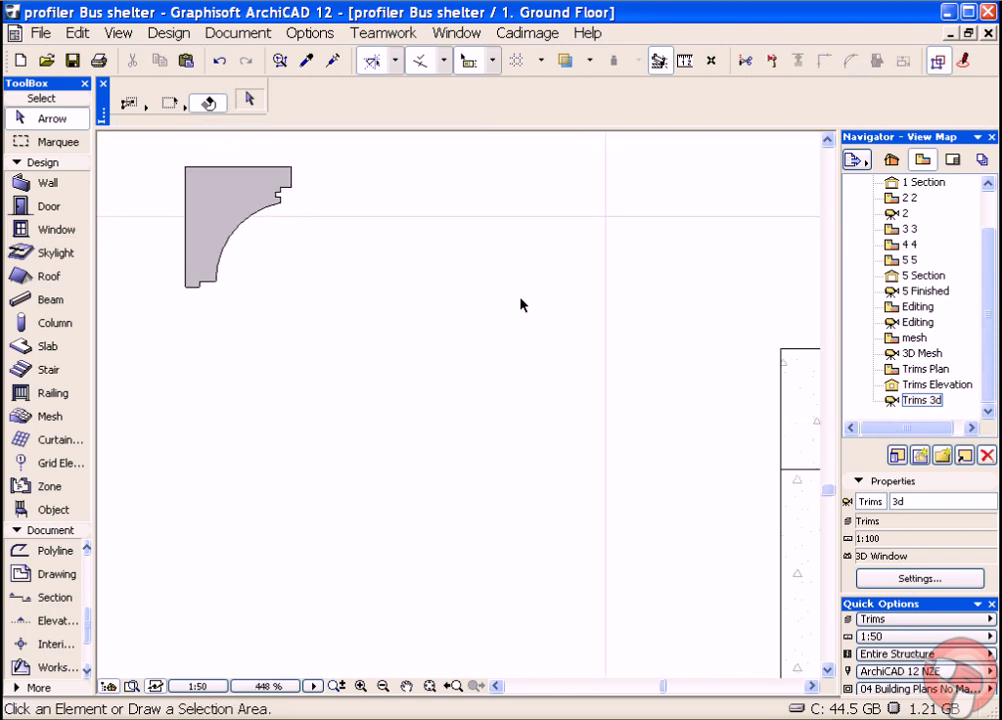
pyautogui.scroll(-2, 521, 304)
pyautogui.moveTo(525, 306); pyautogui.dragTo(348, 262, button='middle')
pyautogui.scroll(-2, 508, 306)
pyautogui.moveTo(564, 342); pyautogui.dragTo(445, 284, button='middle')
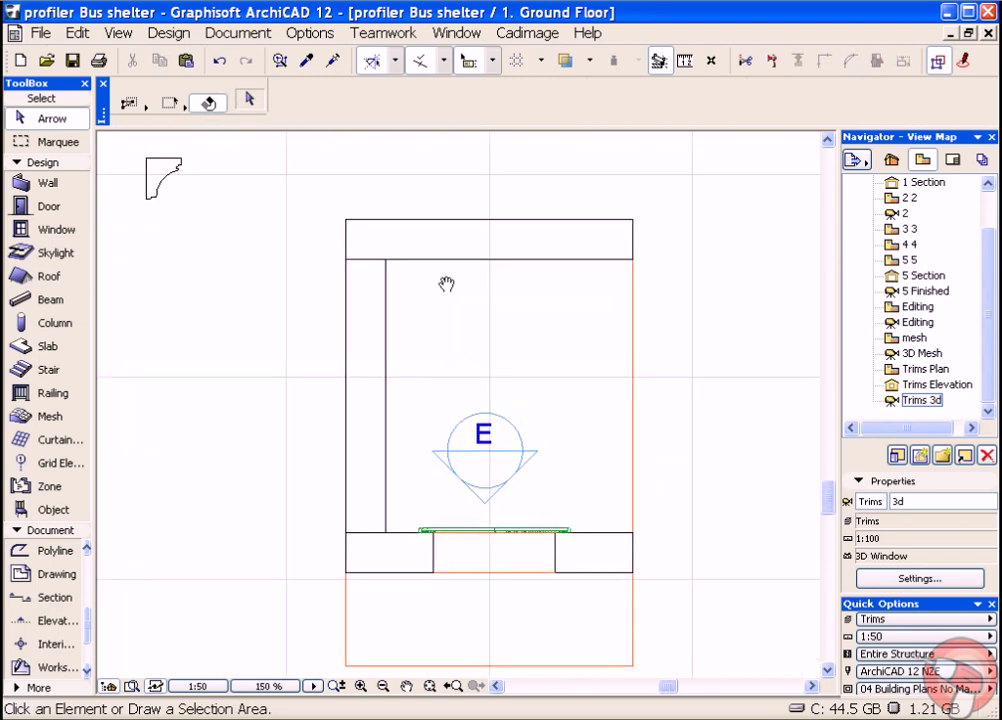
# Step: Draw a polyline along the inner faces of the top, left and bottom walls
pyautogui.click(48, 550)
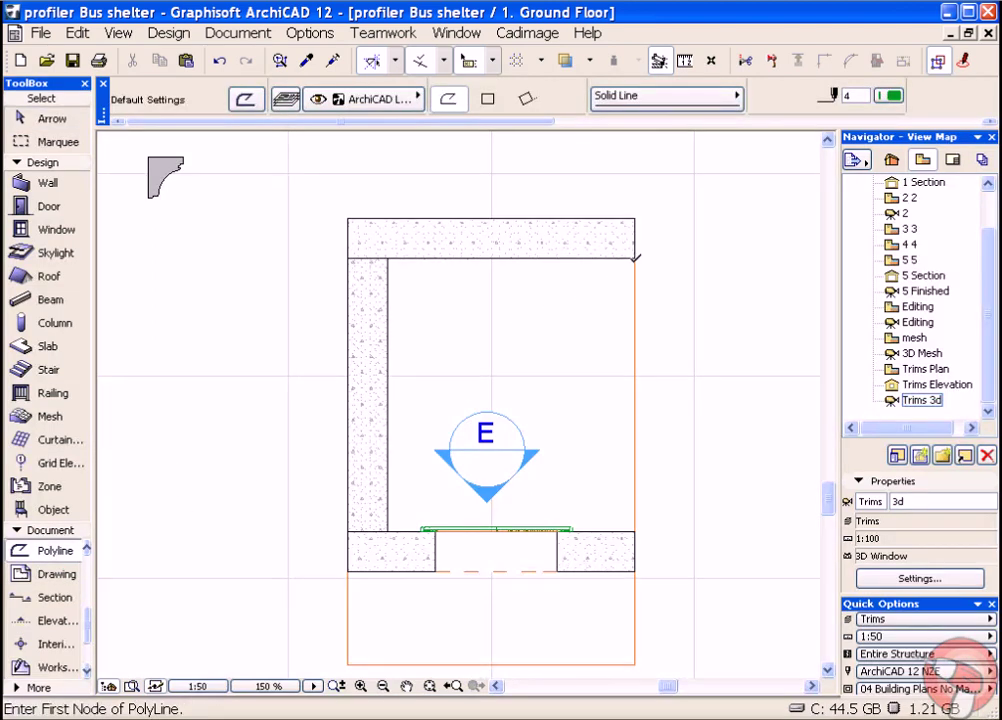
pyautogui.click(635, 257)
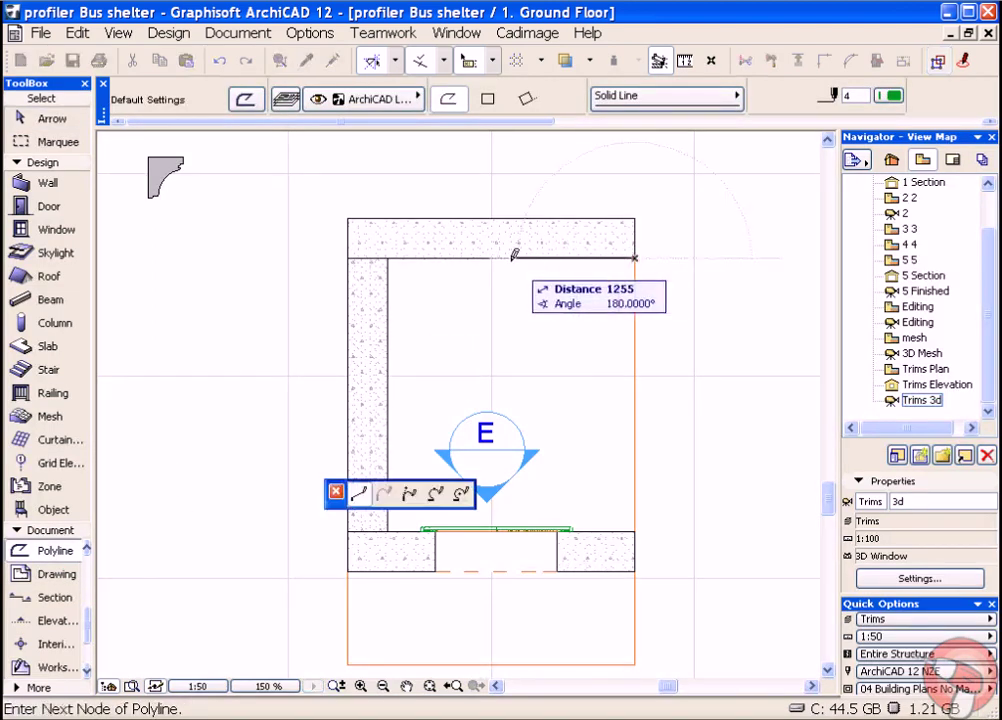
pyautogui.click(389, 257)
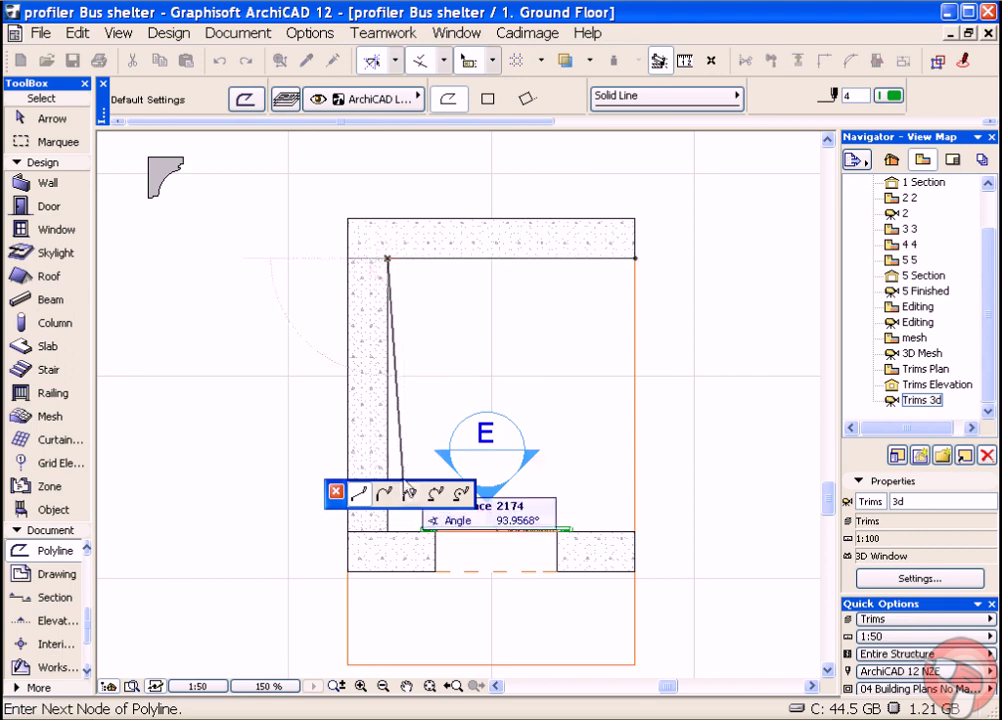
pyautogui.click(388, 531)
pyautogui.click(635, 531)
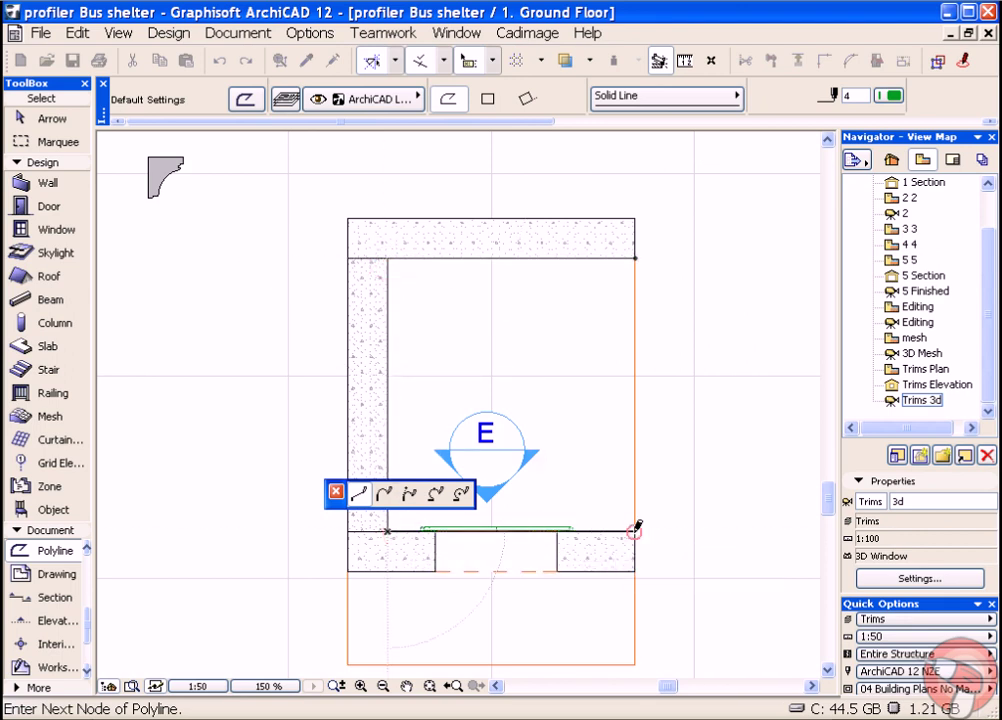
pyautogui.click(635, 530)
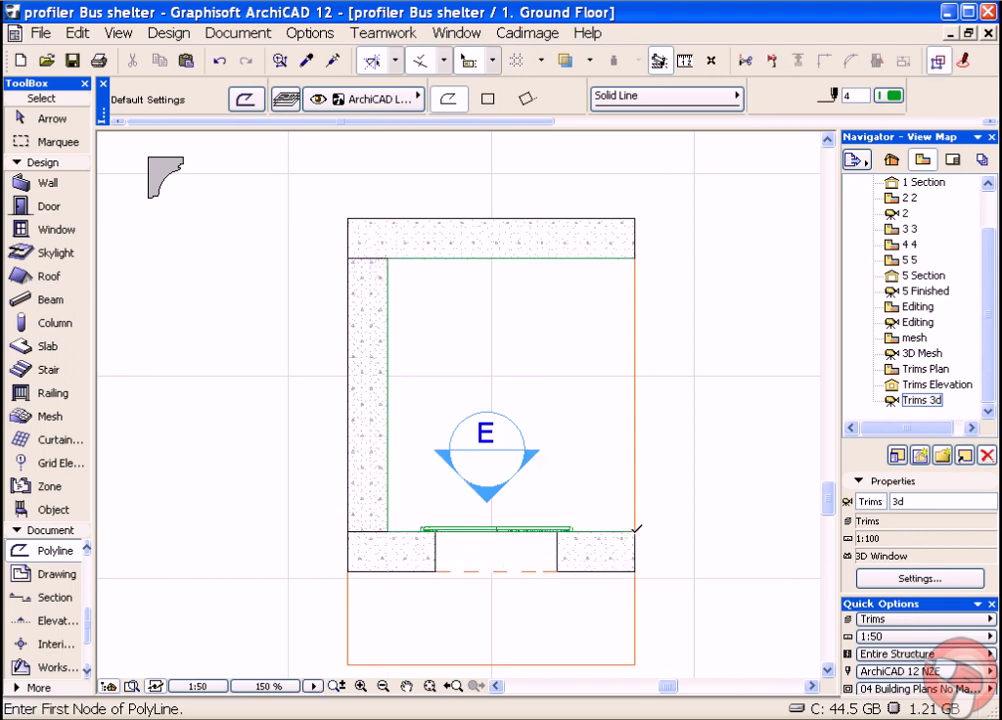
# Step: Select the new polyline and run 3D Profiler's Extrude along Selected Elements
pyautogui.keyDown('shift'); pyautogui.click(638, 264); pyautogui.keyUp('shift')
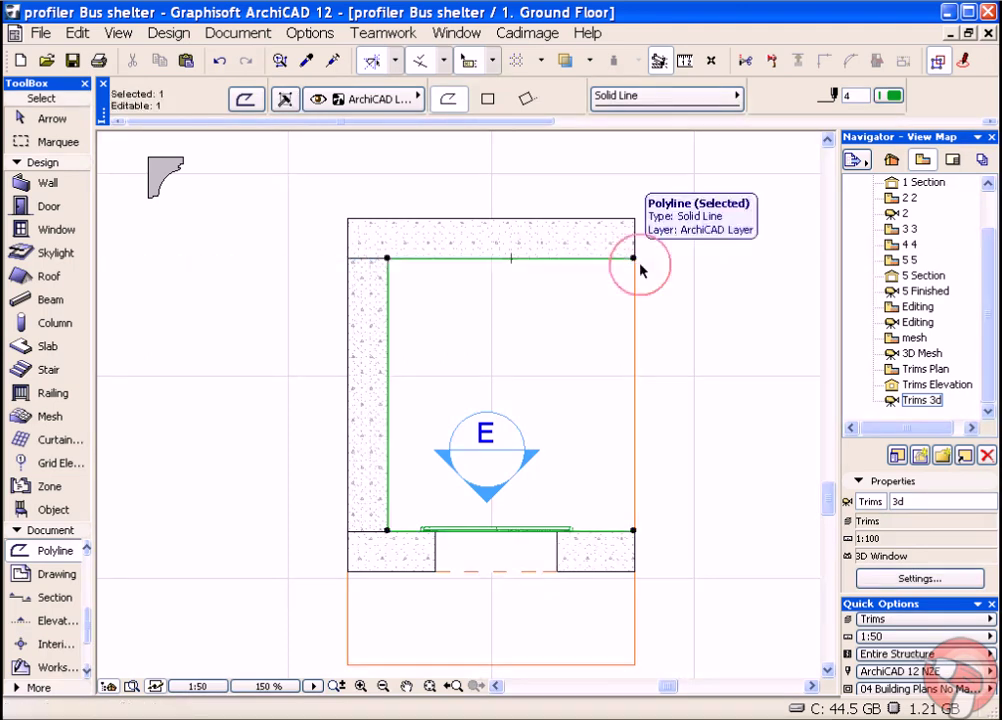
pyautogui.click(527, 33)
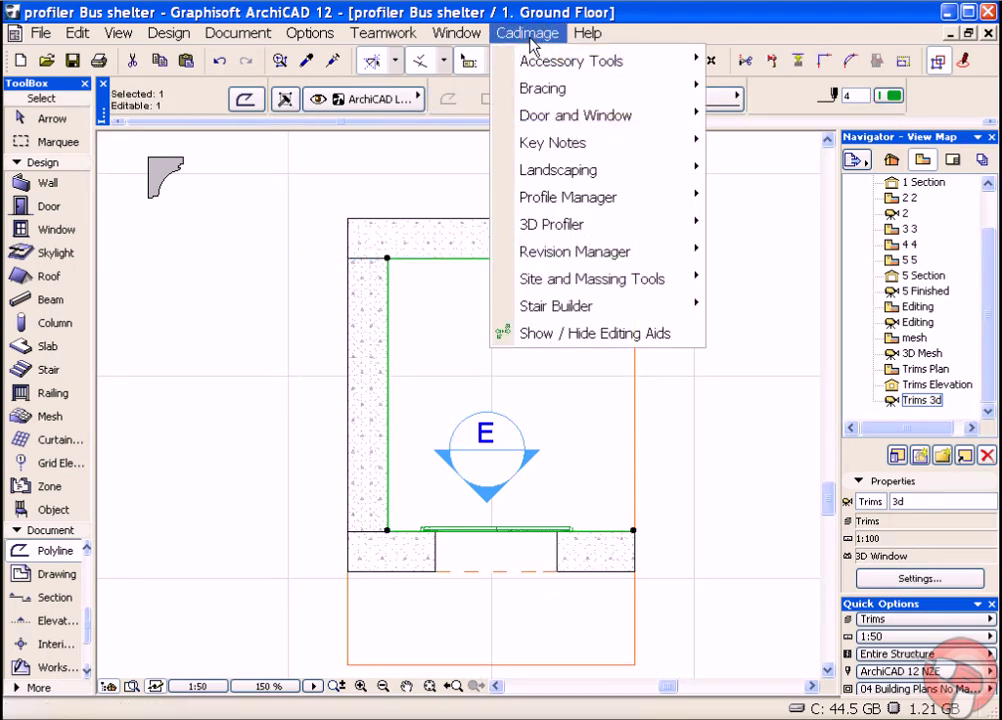
pyautogui.moveTo(590, 224)
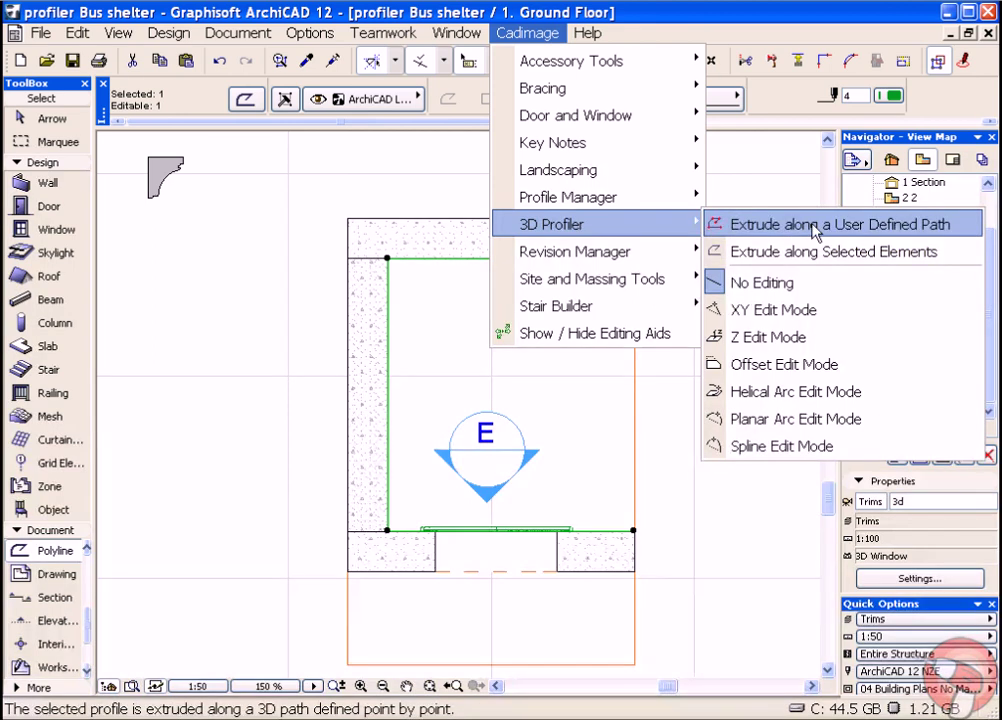
pyautogui.click(813, 252)
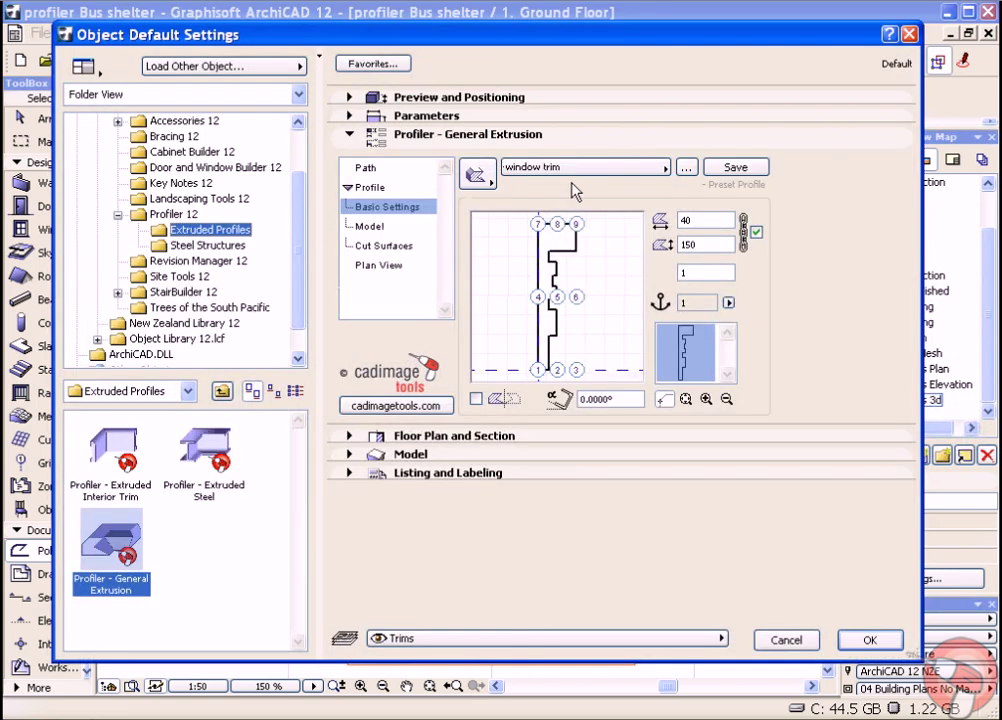
# Step: Load the cornice profile from Desktop > profiler > cornice.txt
pyautogui.click(581, 167)
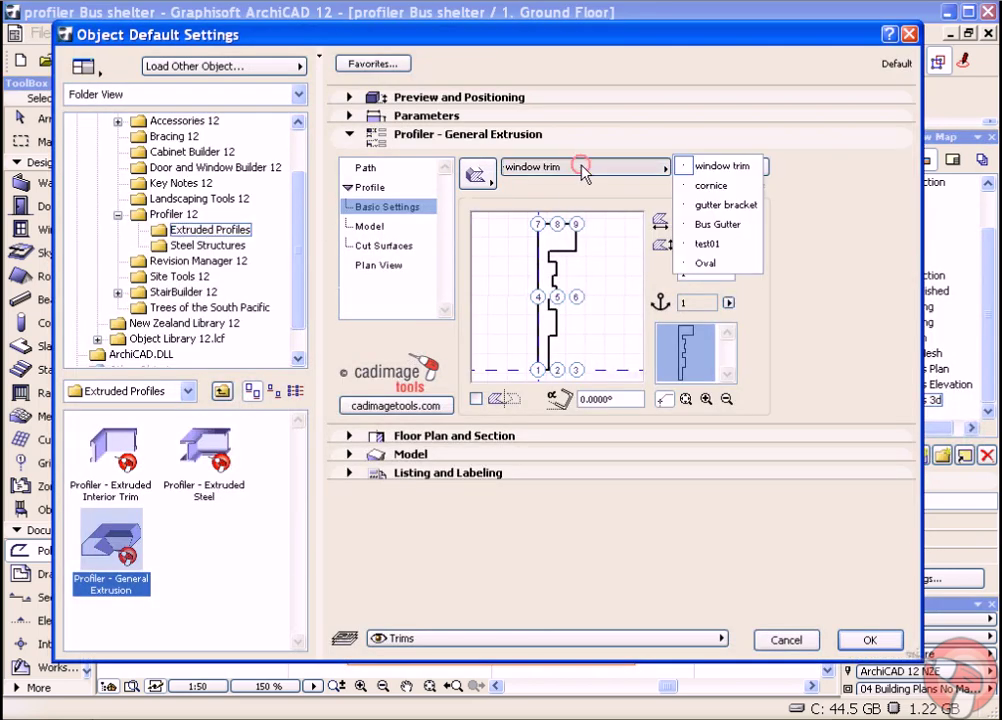
pyautogui.click(735, 186)
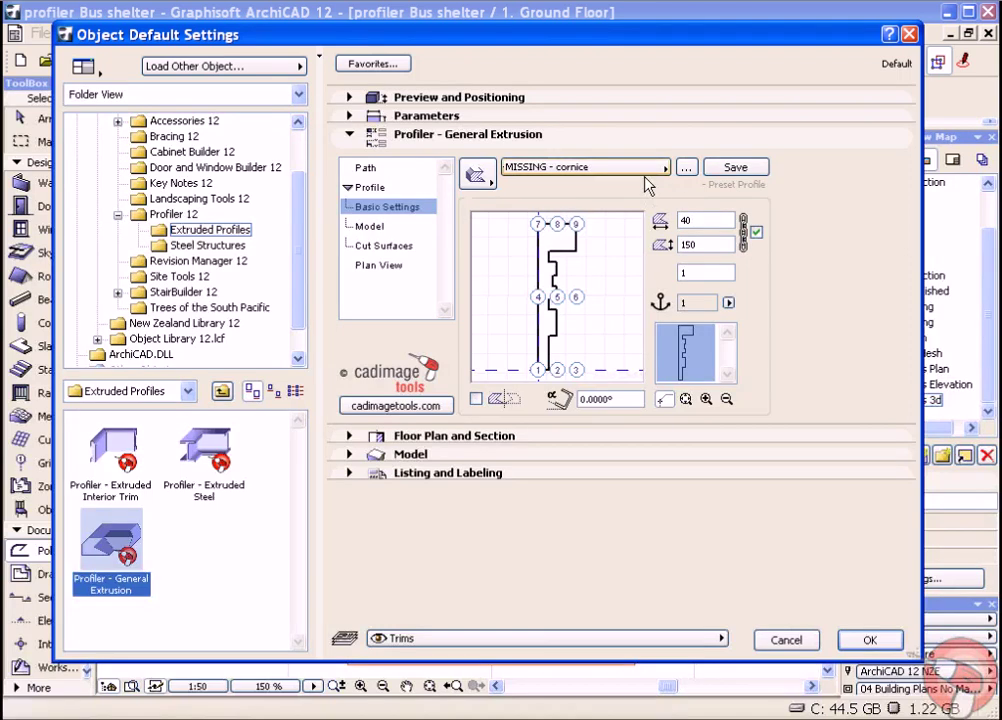
pyautogui.click(687, 168)
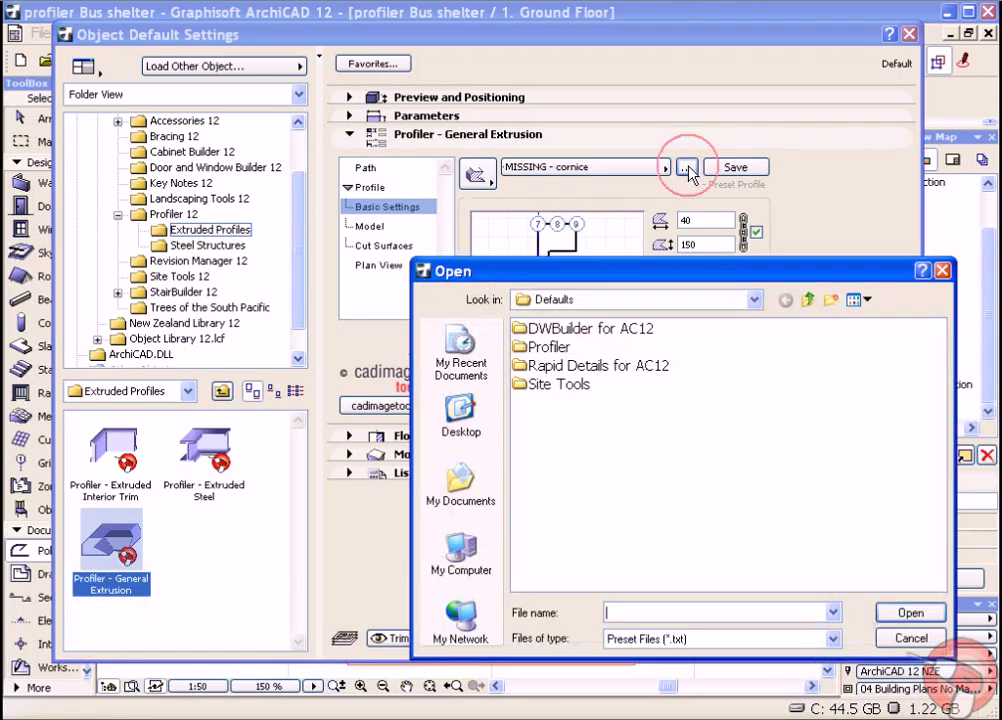
pyautogui.click(460, 420)
pyautogui.doubleClick(538, 422)
pyautogui.click(540, 329)
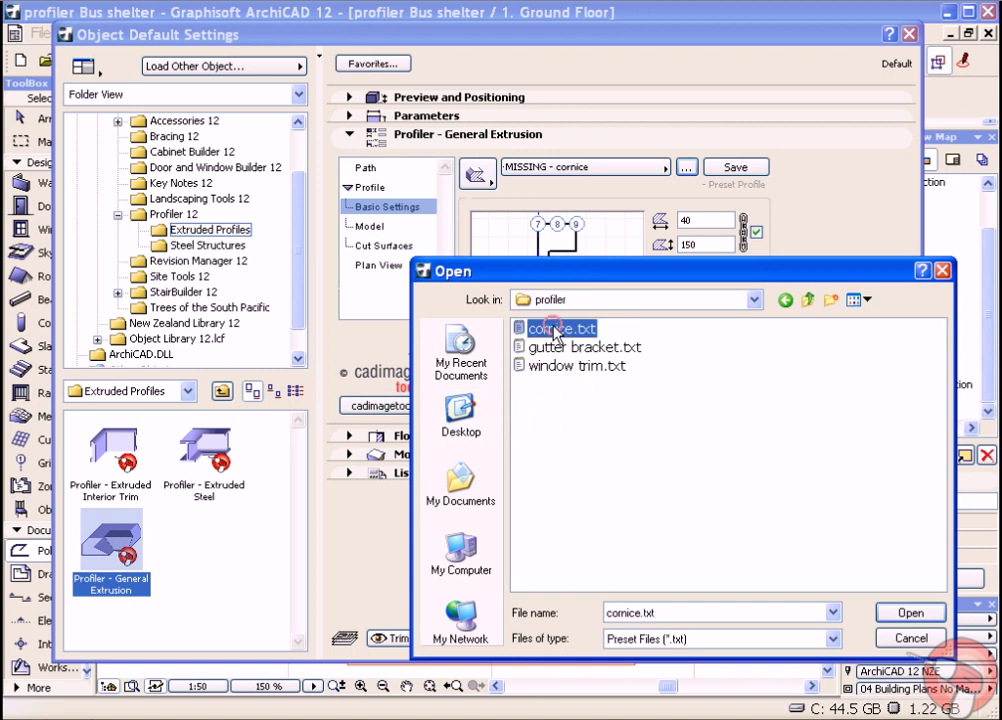
pyautogui.click(908, 613)
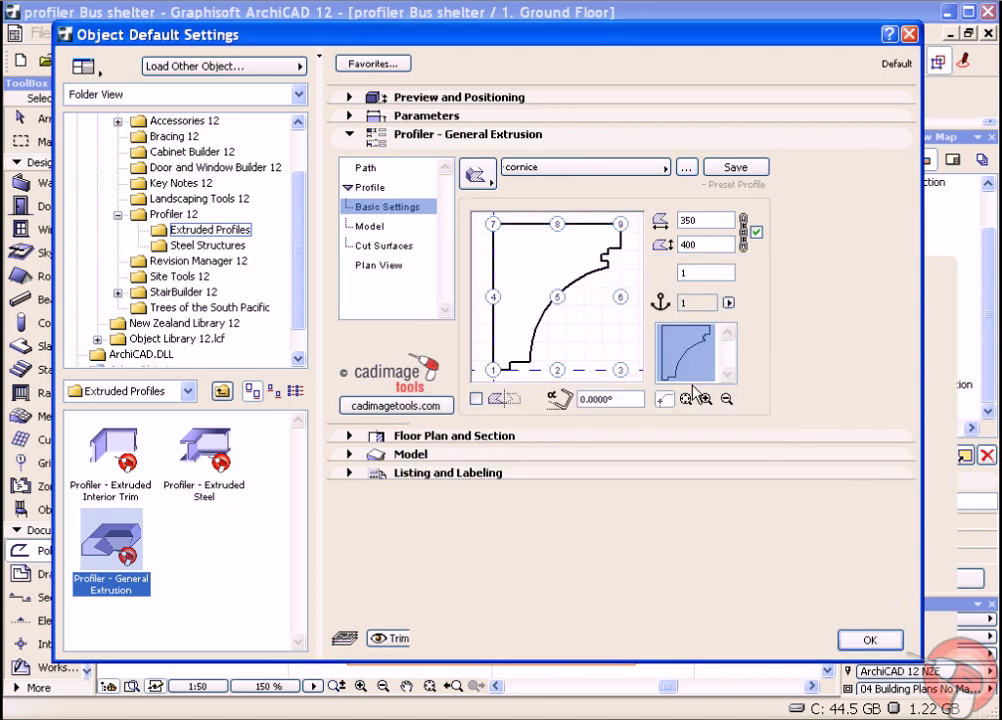
# Step: Set the extrusion's model material to Mtl-Gold and create it
pyautogui.click(395, 226)
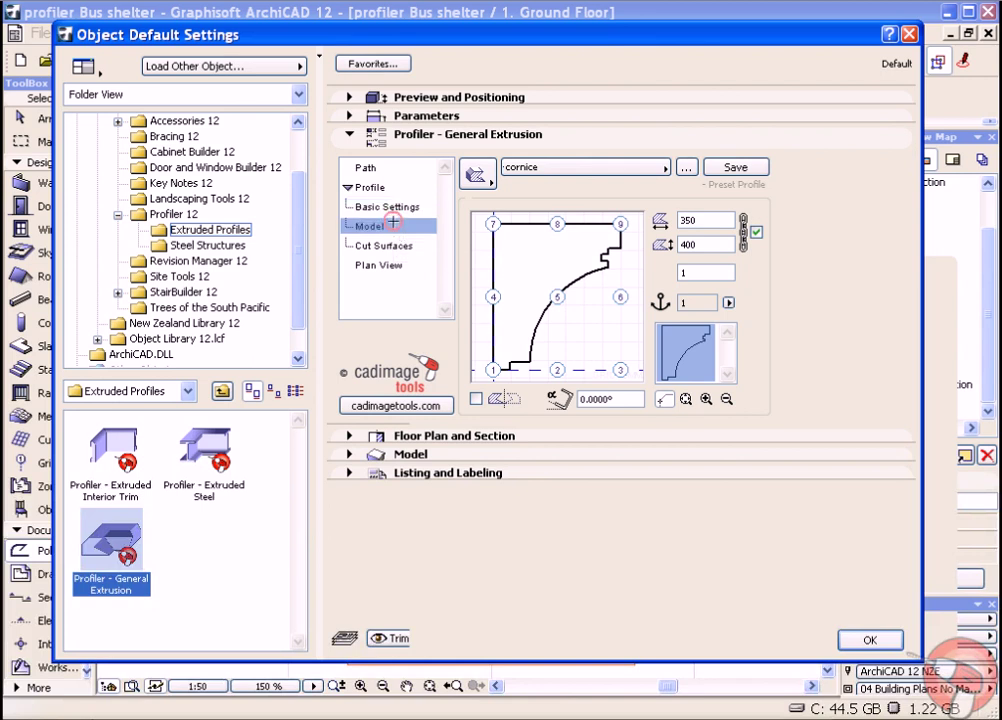
pyautogui.click(580, 222)
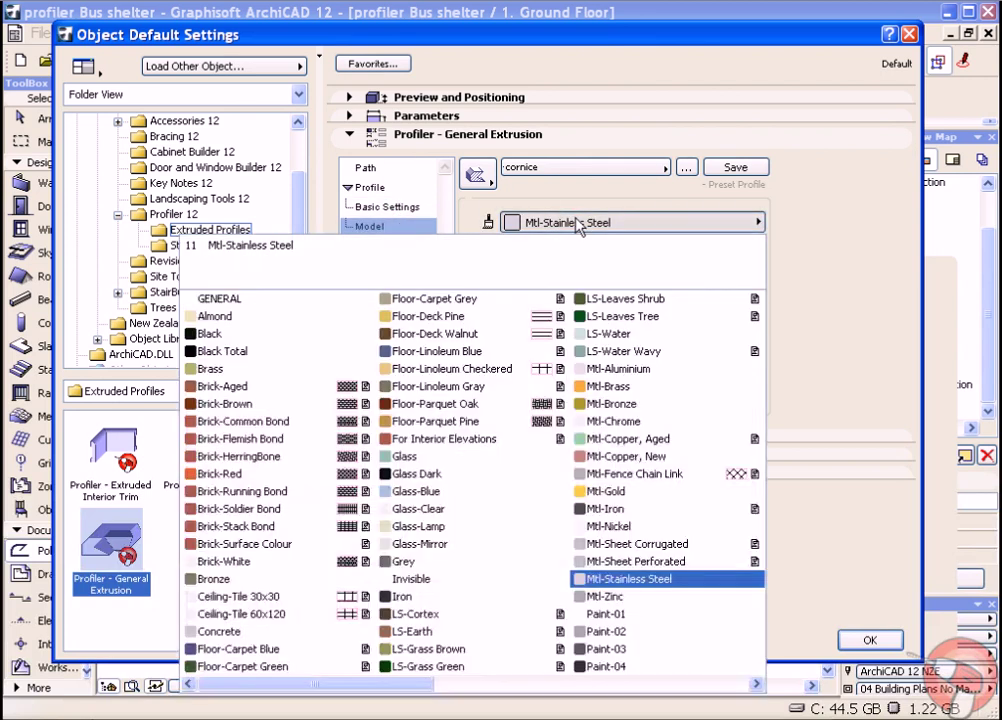
pyautogui.click(612, 491)
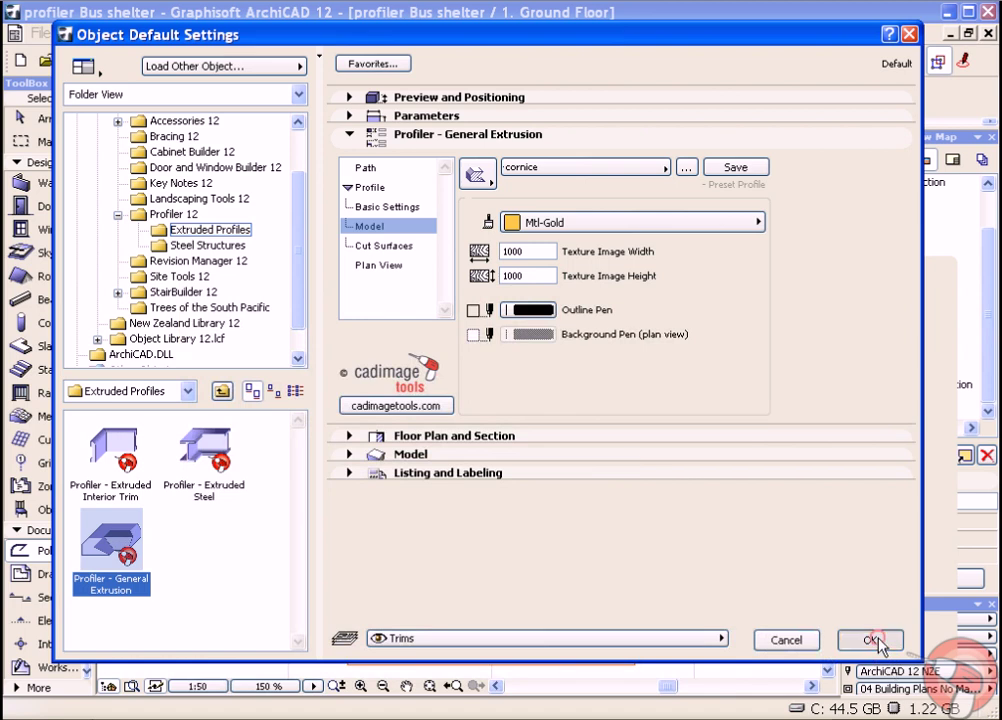
pyautogui.click(870, 640)
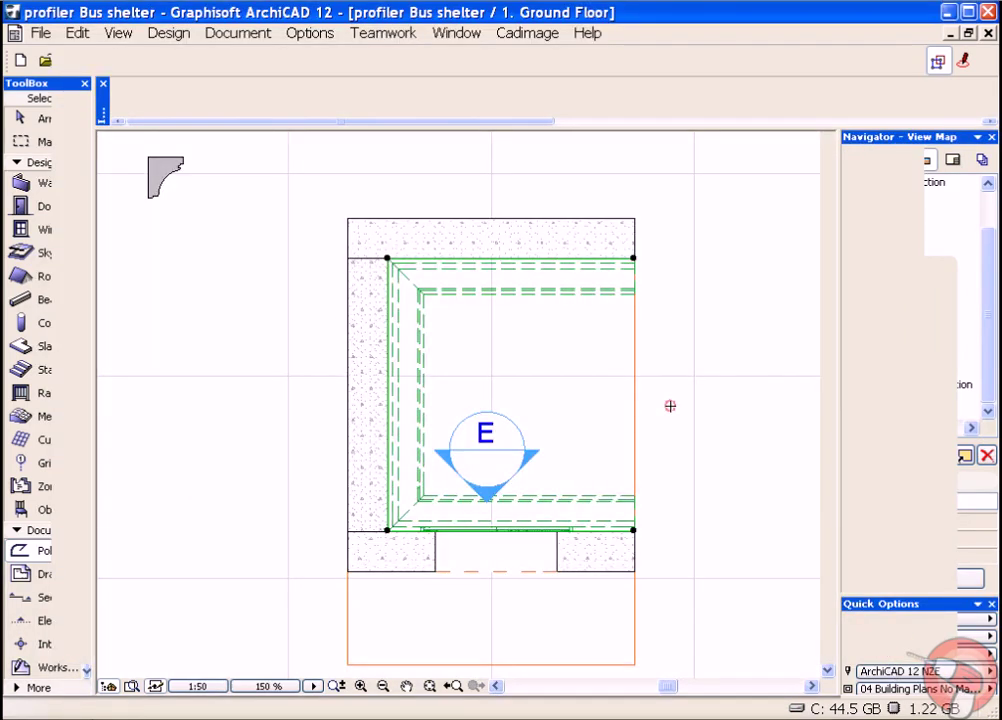
# Step: In 3D, raise the gold cornice from floor level to the tops of the walls
pyautogui.press('Escape')
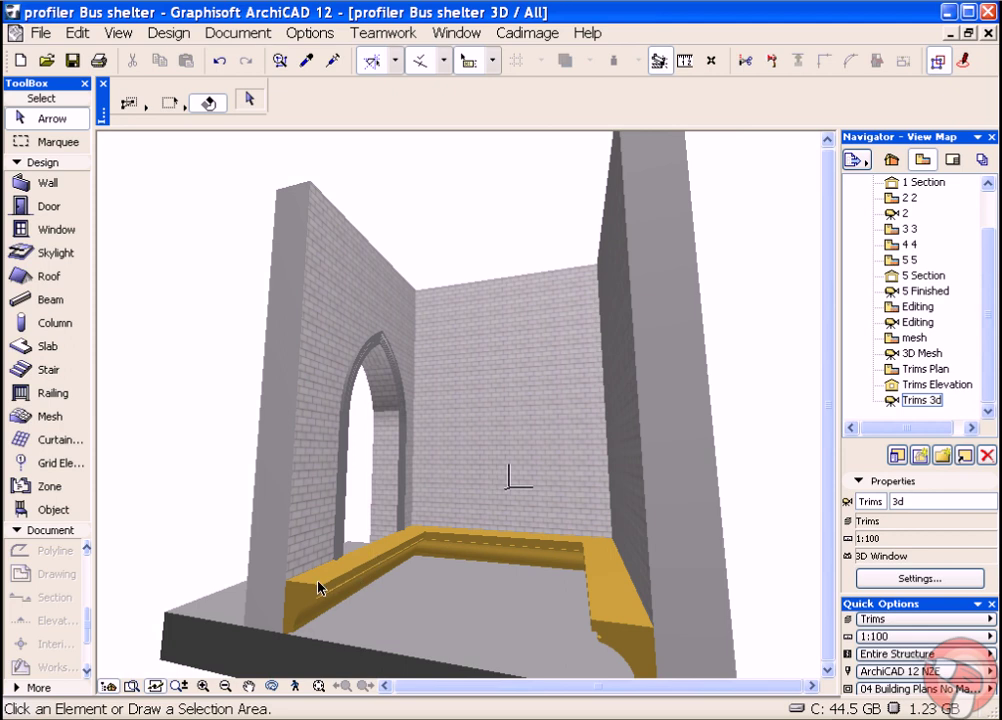
pyautogui.click(318, 587)
pyautogui.click(286, 635)
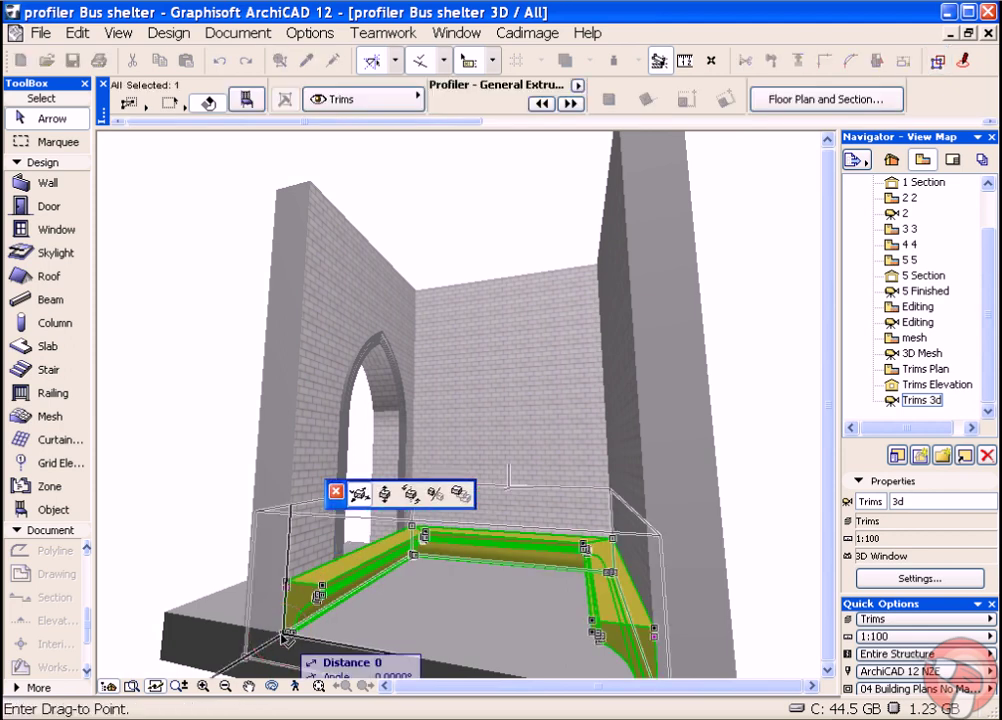
pyautogui.click(386, 497)
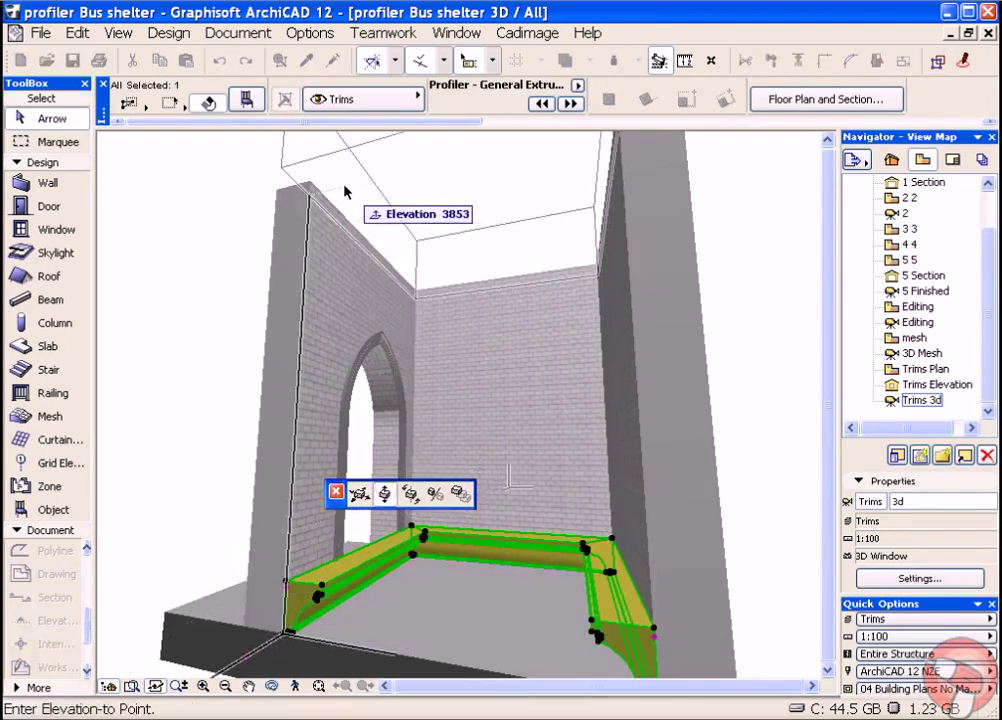
pyautogui.click(320, 297)
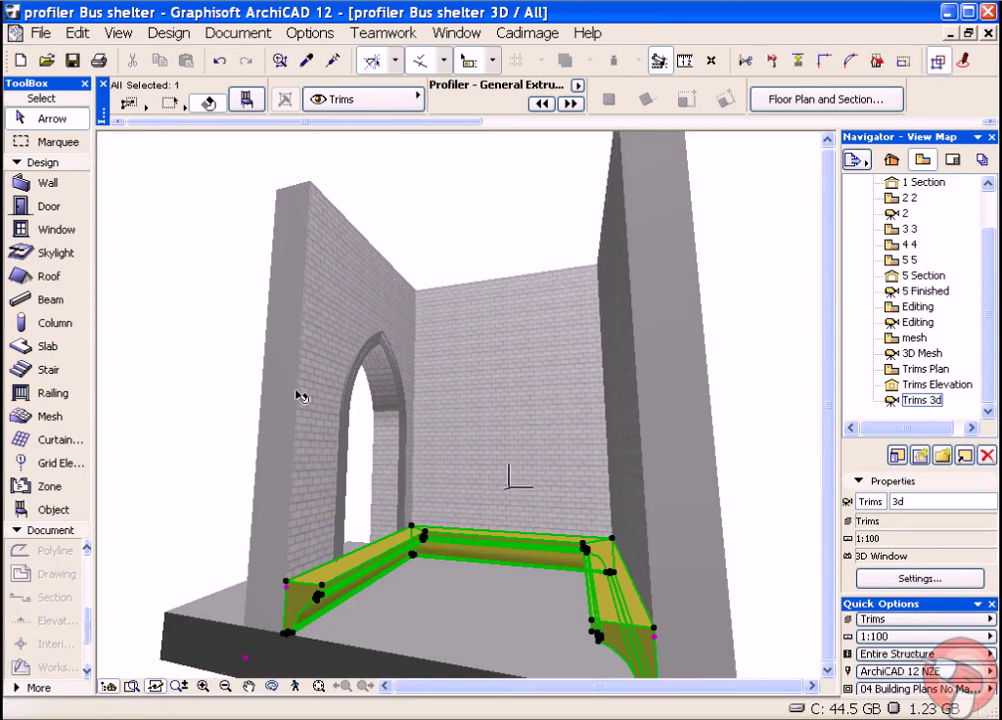
pyautogui.click(286, 583)
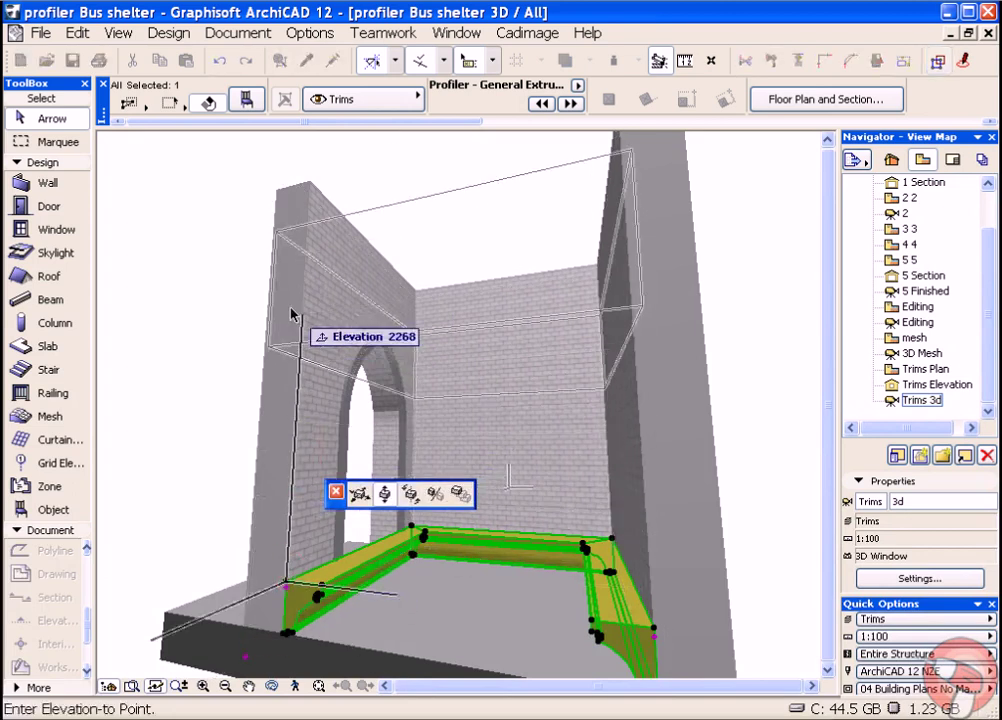
pyautogui.click(309, 179)
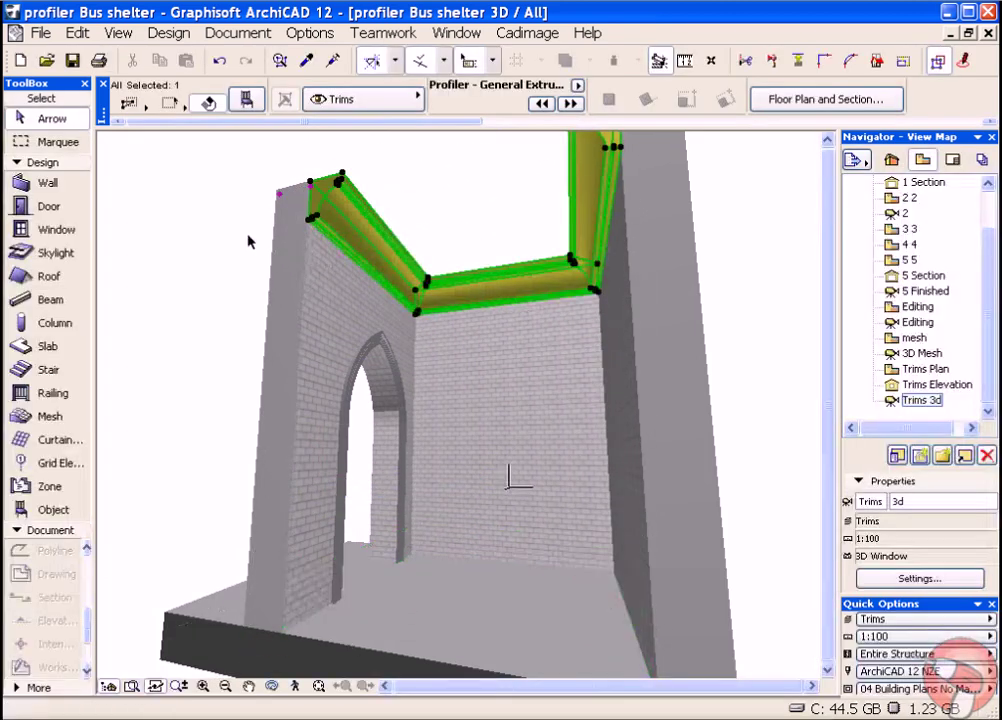
pyautogui.click(262, 251)
pyautogui.keyDown('shift'); pyautogui.moveTo(216, 265); pyautogui.dragTo(392, 352, button='middle'); pyautogui.keyUp('shift')
# Step: Open the Trims Elevation and frame the pointed arch door, its trim and the gold cornice above
pyautogui.click(392, 352)
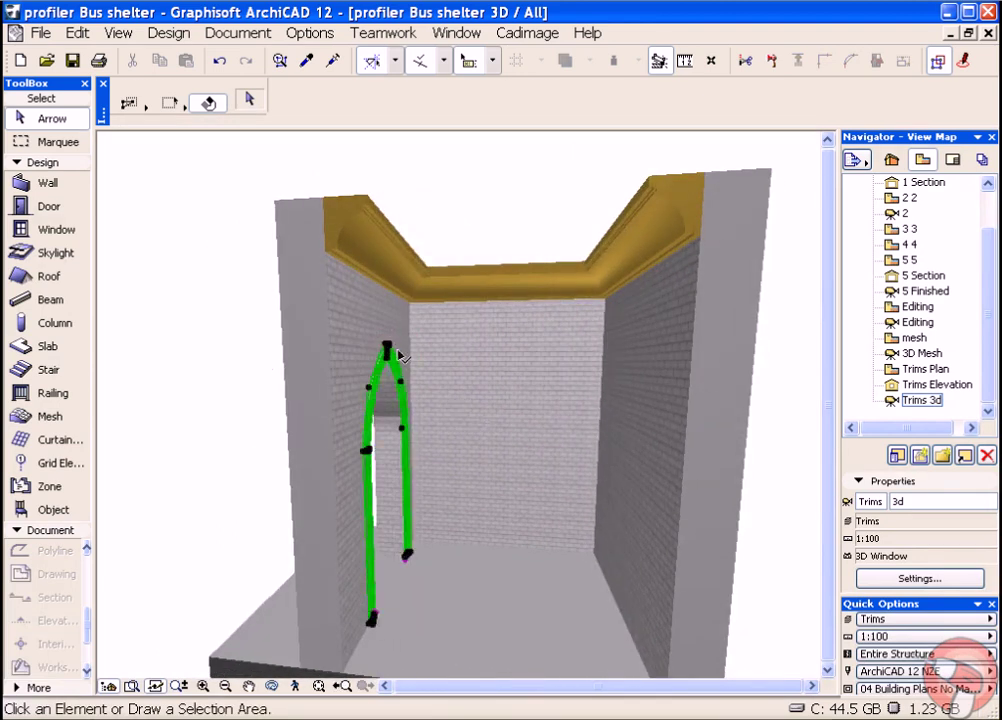
pyautogui.click(454, 230)
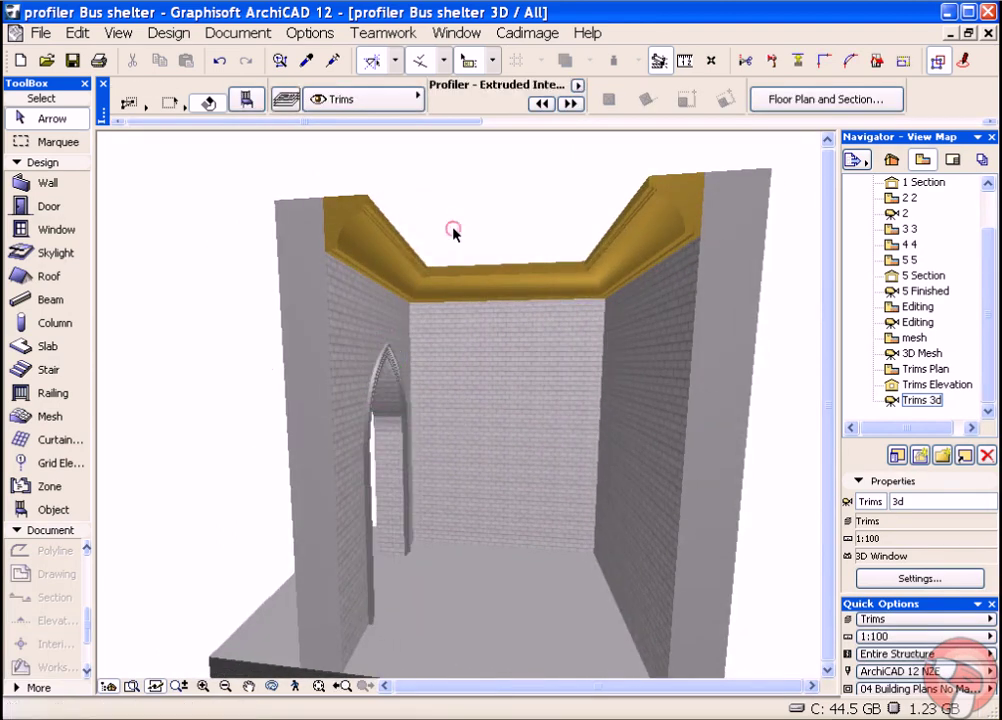
pyautogui.doubleClick(905, 384)
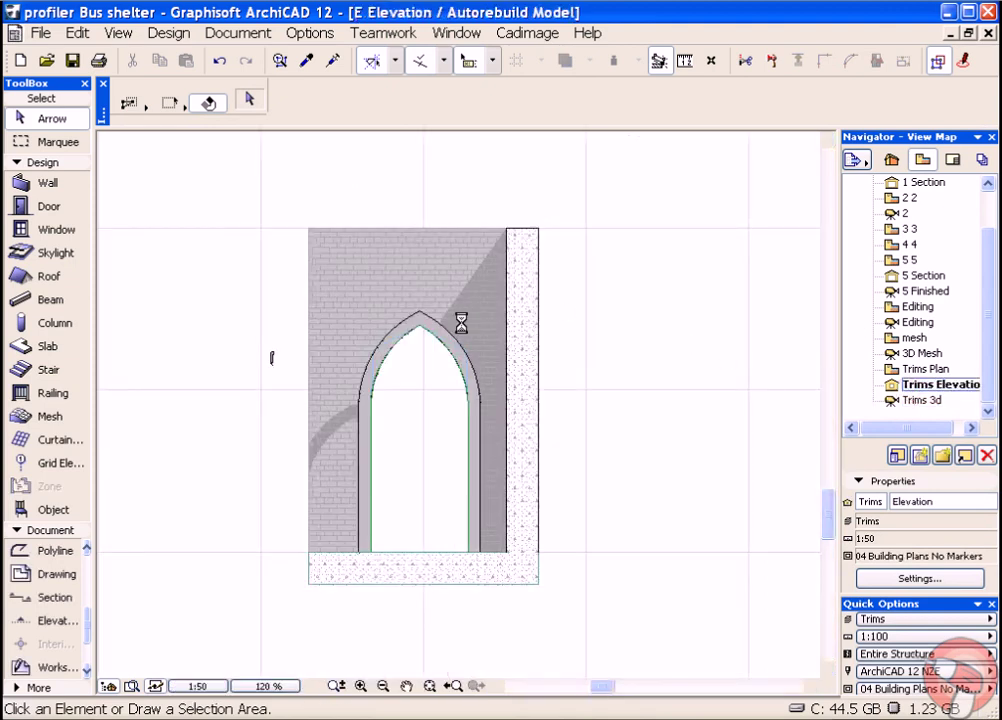
pyautogui.scroll(3, 340, 429)
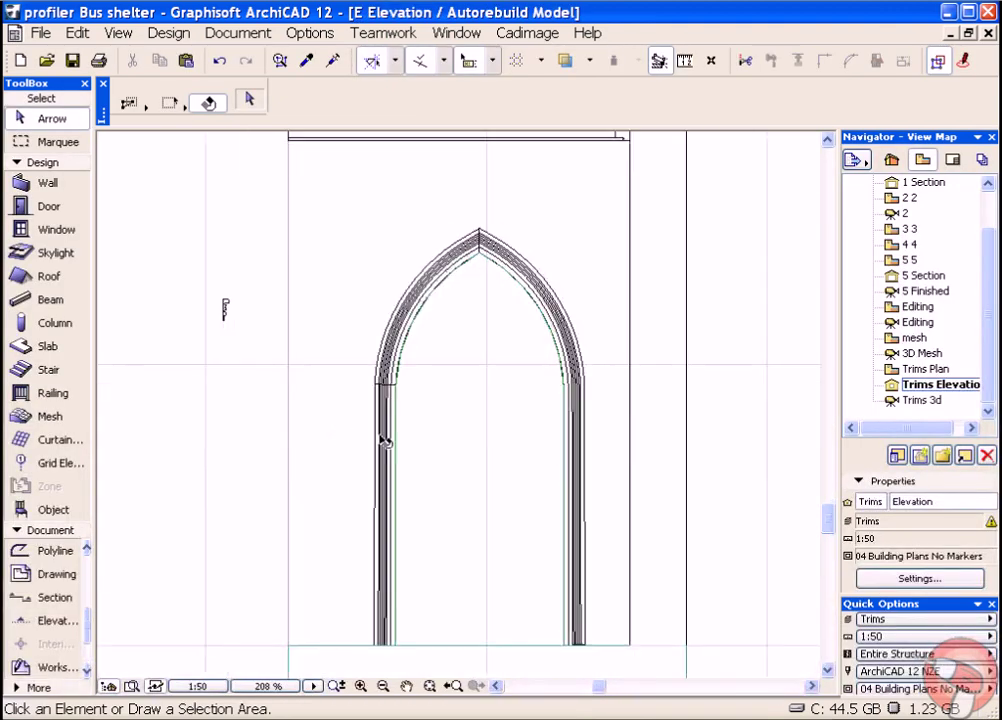
pyautogui.scroll(-1, 385, 441)
pyautogui.moveTo(481, 459); pyautogui.dragTo(519, 462, button='middle')
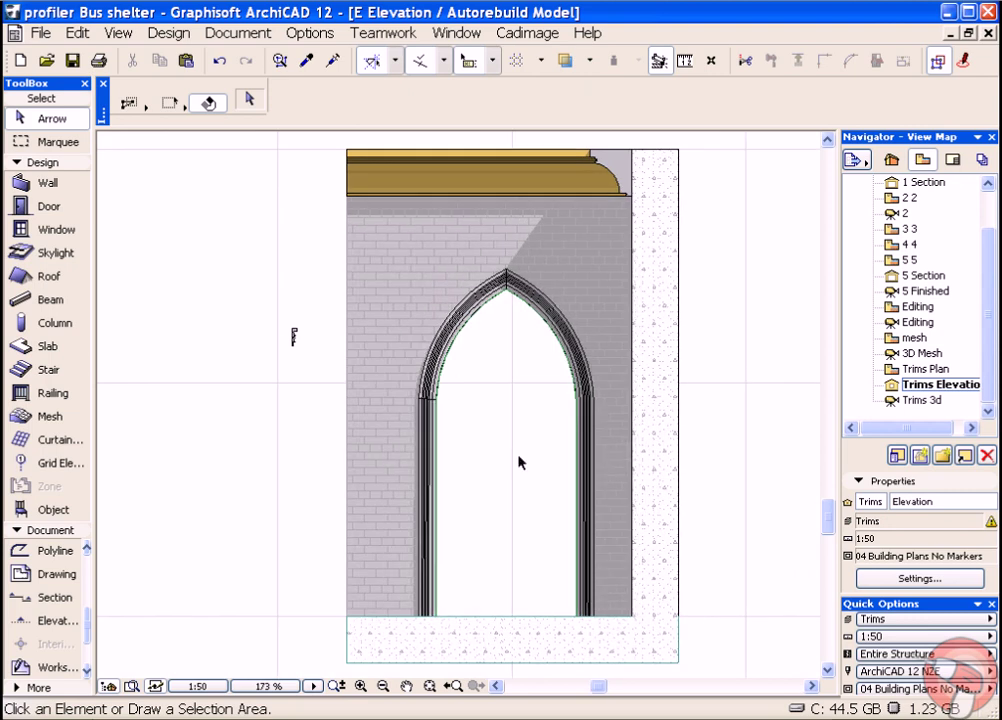